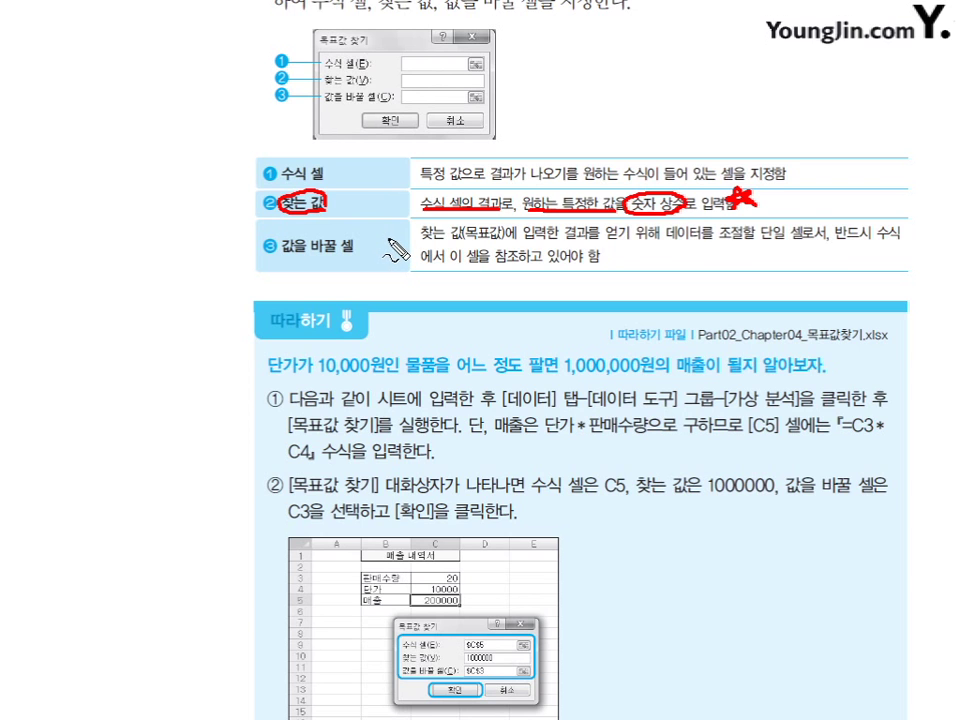
drag(318, 170, 285, 183)
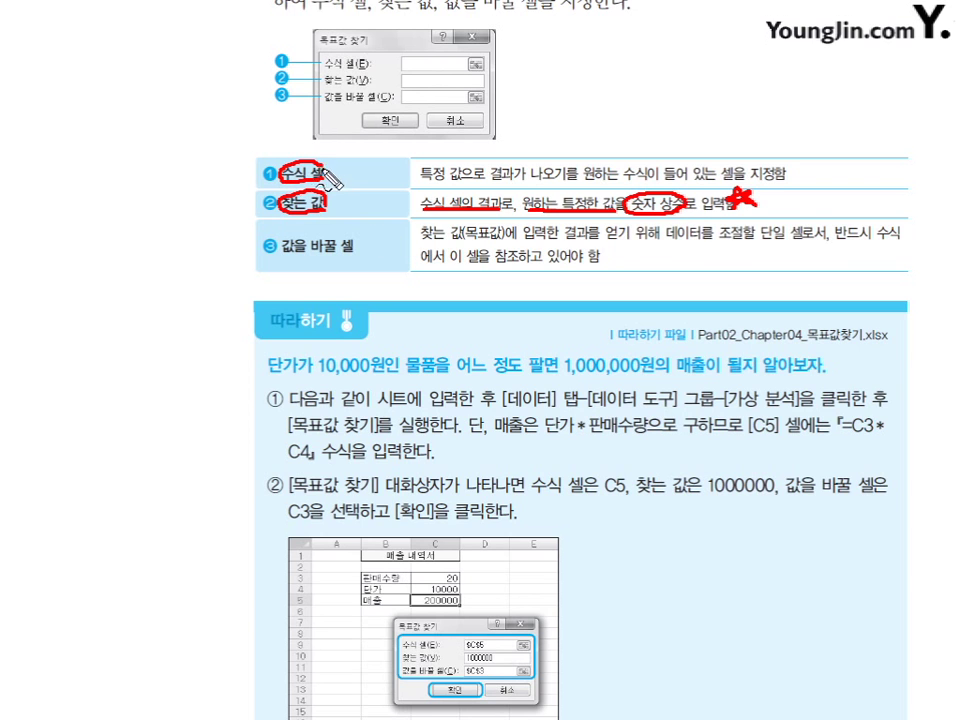
mouse_move(354, 251)
mouse_down()
mouse_move(302, 256)
mouse_move(286, 243)
mouse_move(330, 233)
mouse_move(356, 250)
mouse_up()
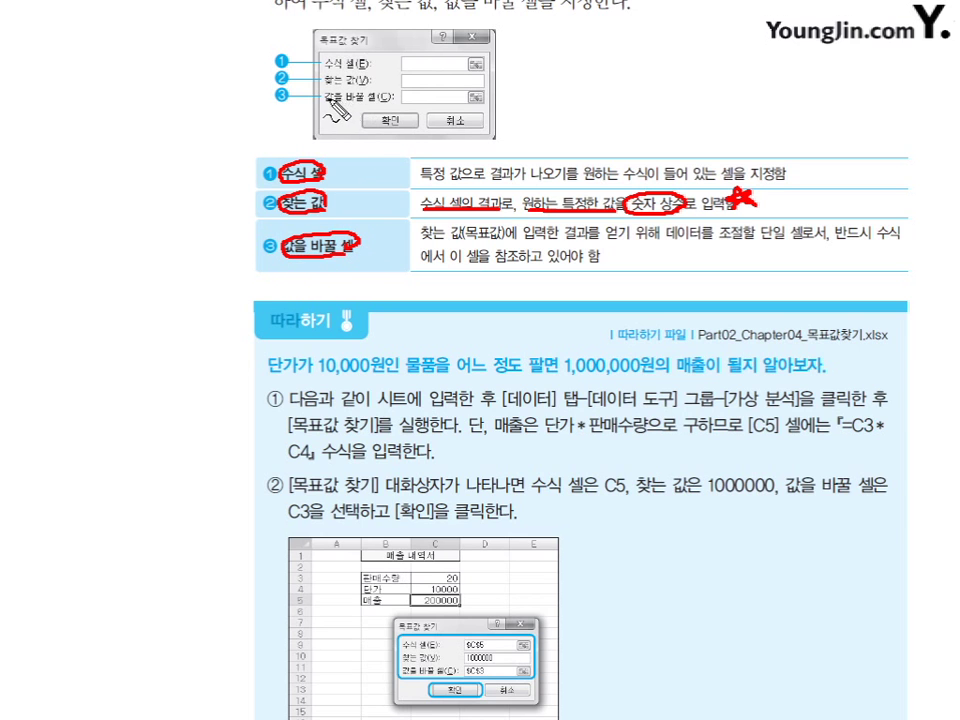
drag(336, 101, 370, 100)
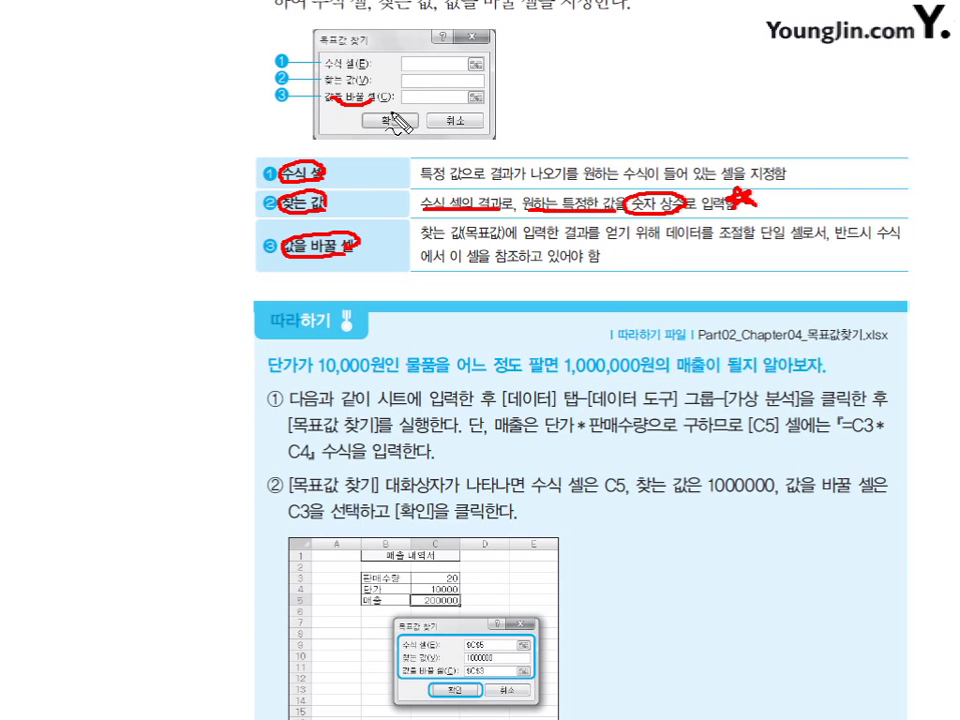
key(e)
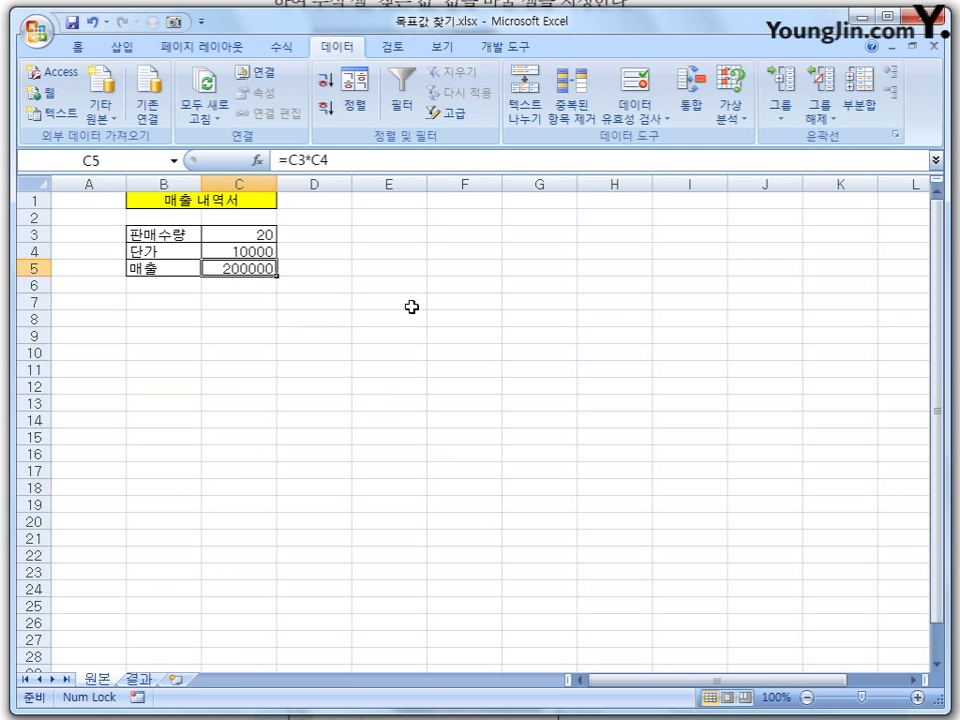
Examine the sales quantity in C3, the unit price in C4 and the sales formula in C5 on the 원본 sheet.
click(258, 233)
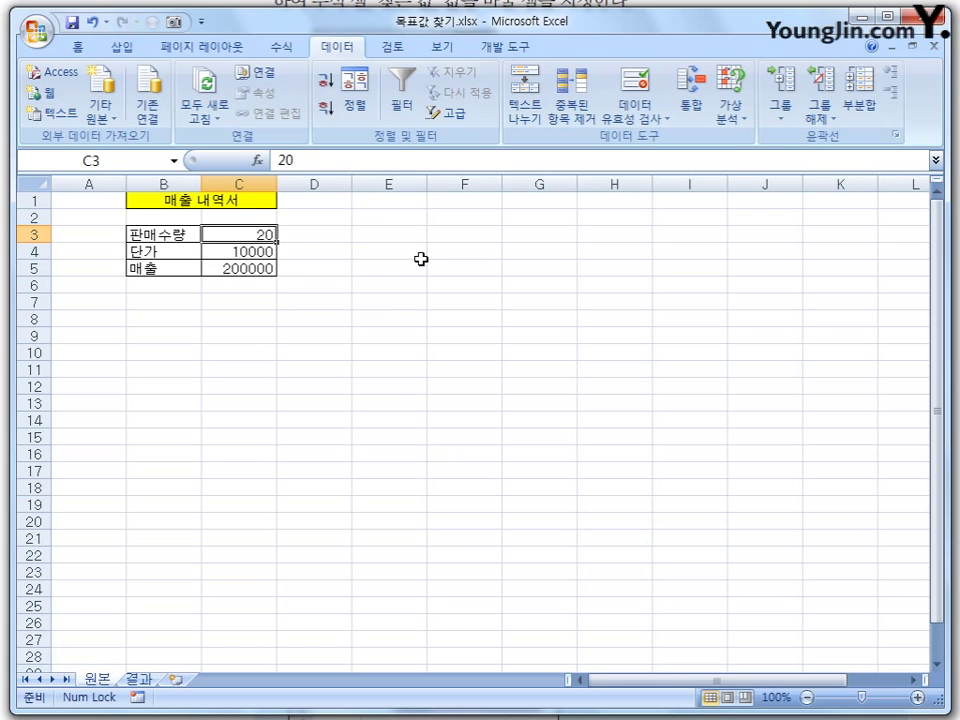
click(266, 251)
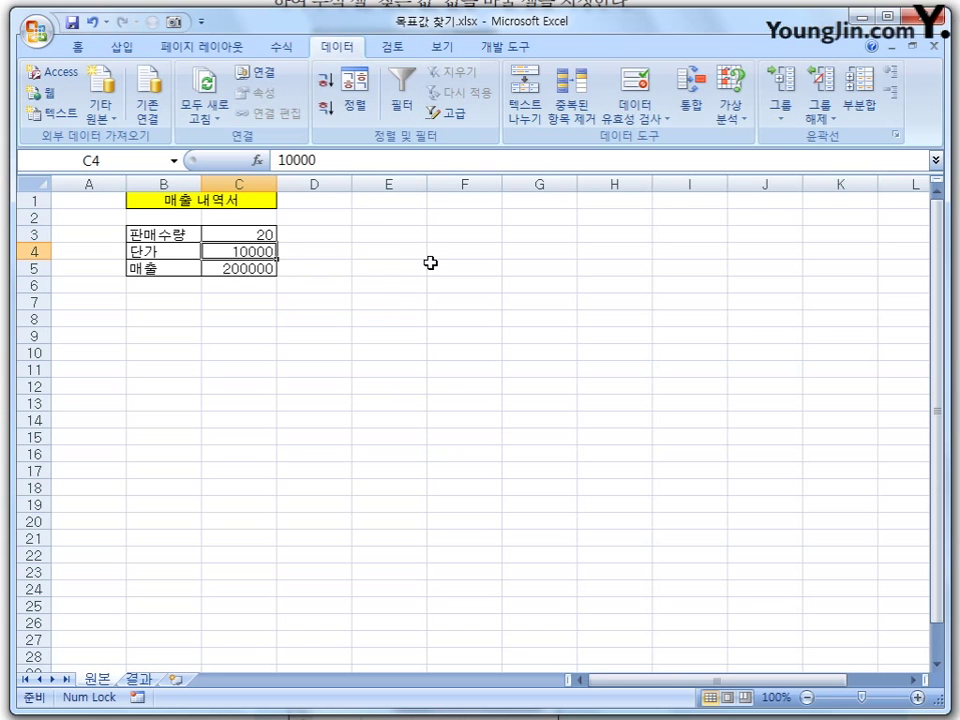
click(257, 269)
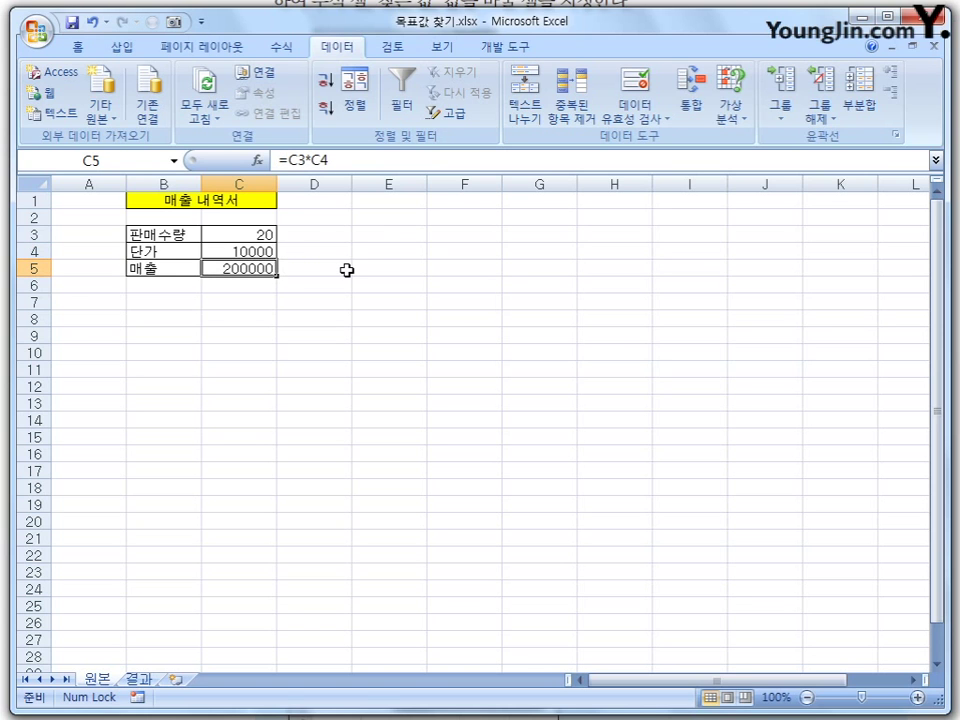
click(260, 233)
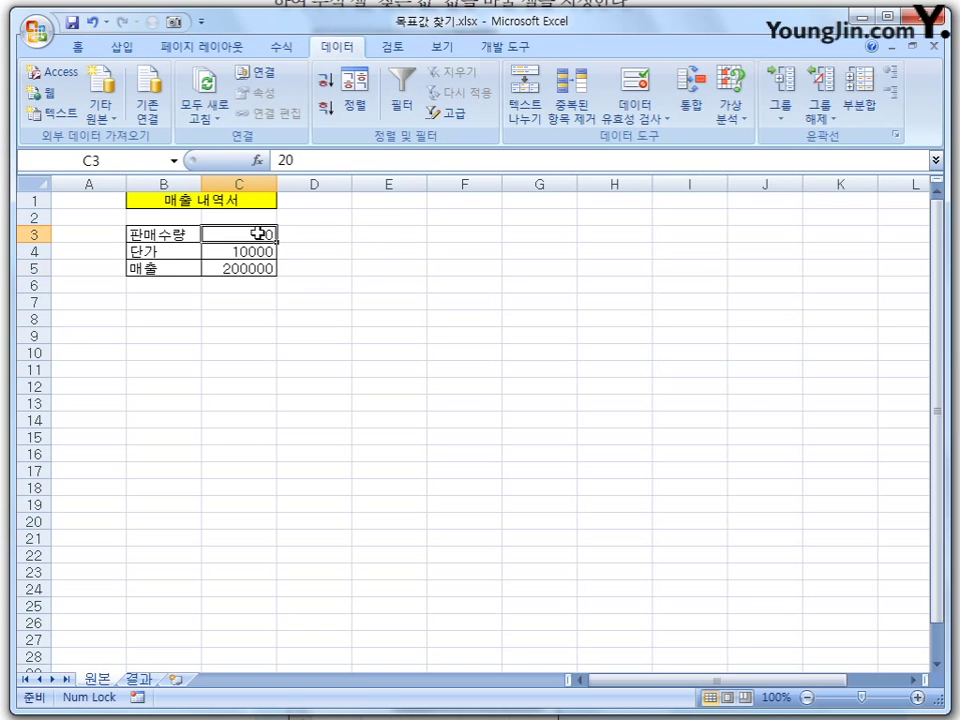
click(266, 251)
click(263, 233)
click(259, 267)
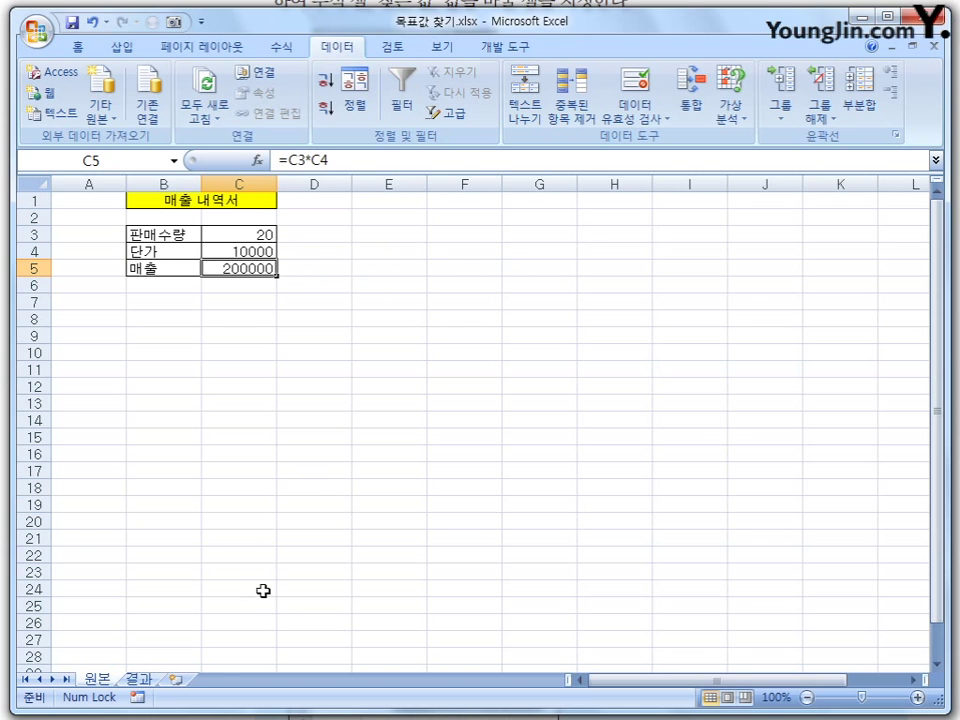
Compare the quantity, unit price and sales figures on the 결과 sheet with those on the 원본 sheet.
click(140, 679)
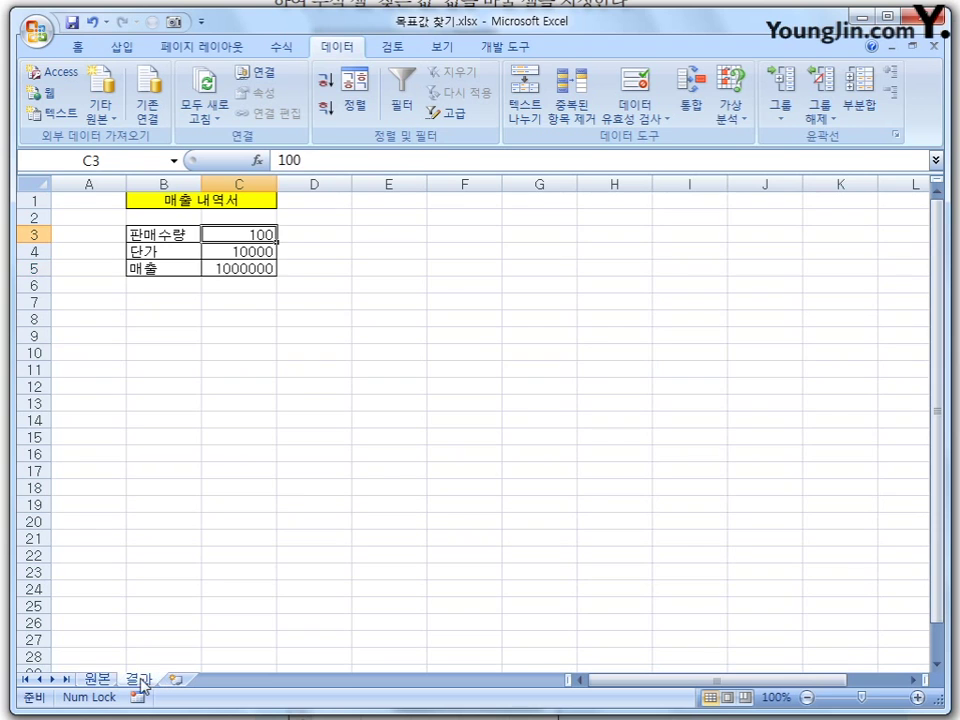
click(262, 268)
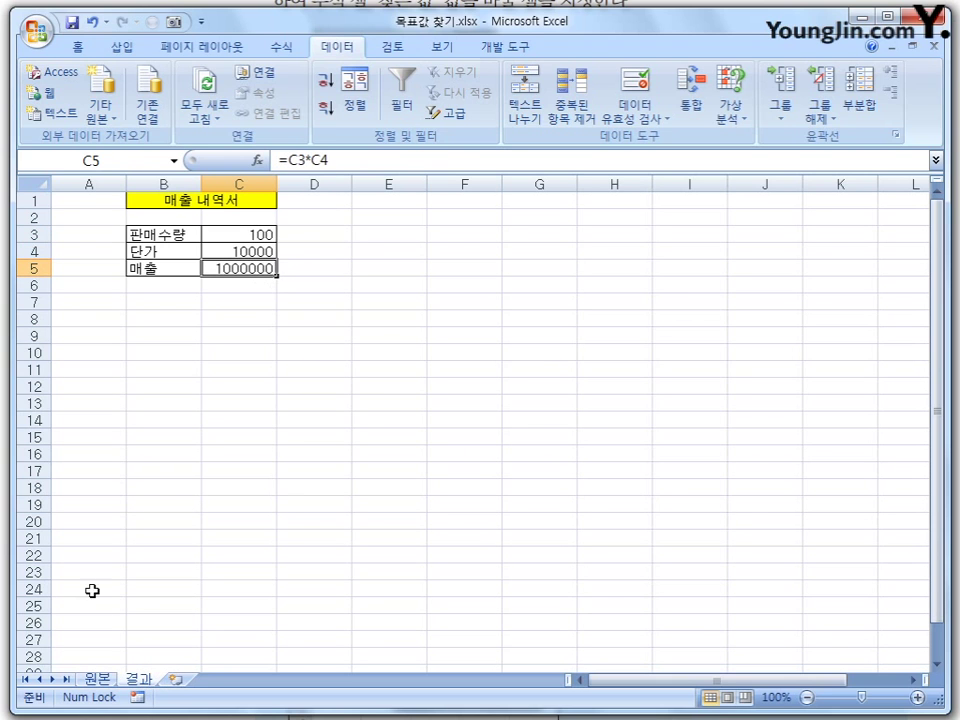
click(104, 683)
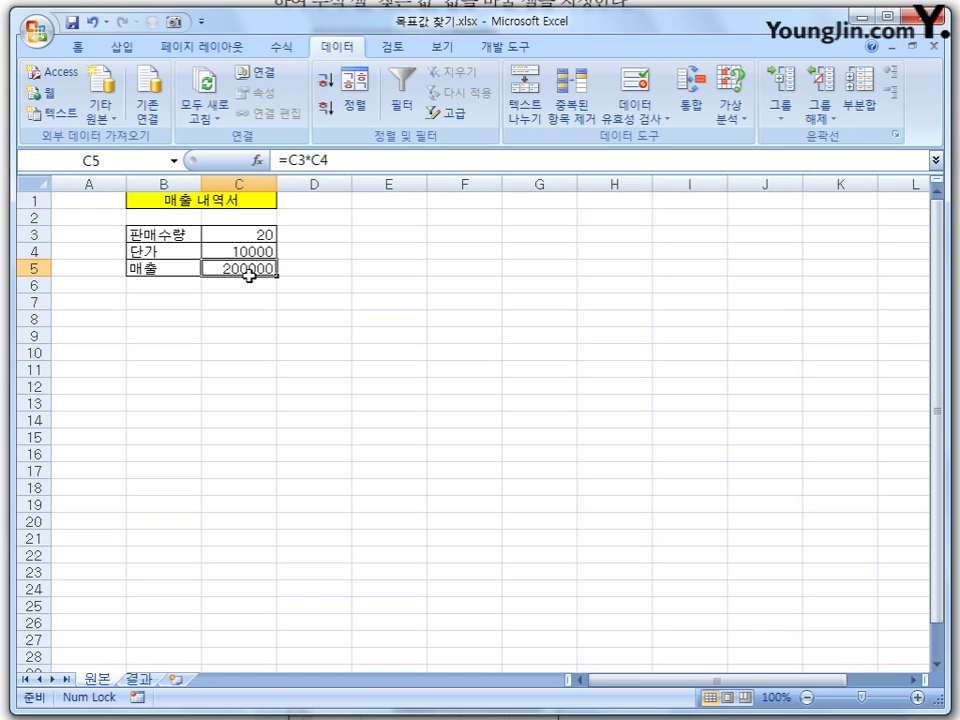
click(149, 680)
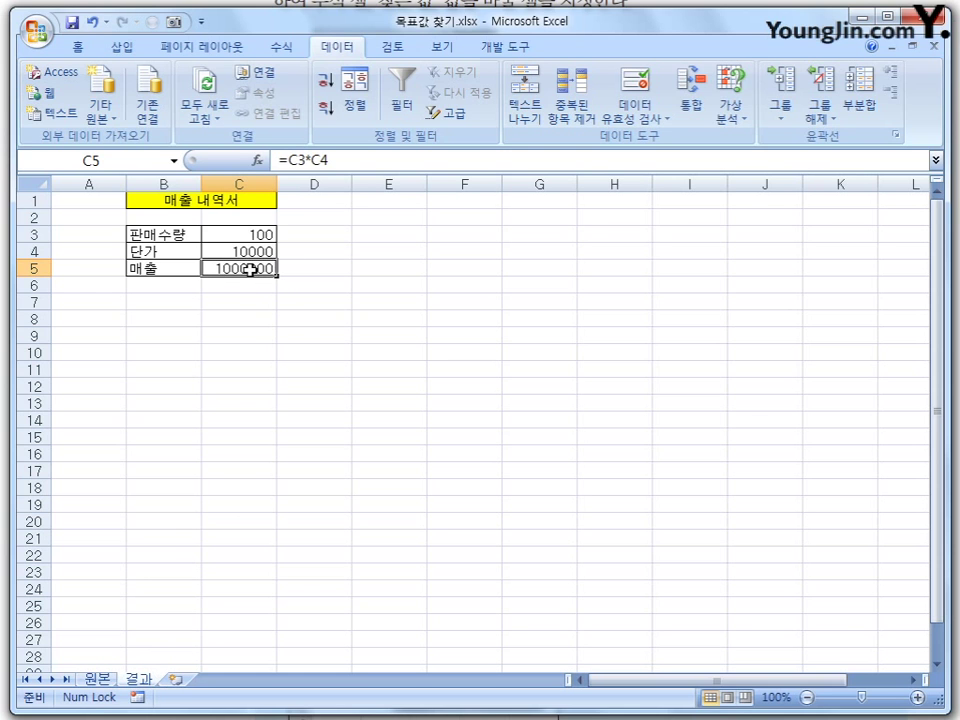
click(100, 682)
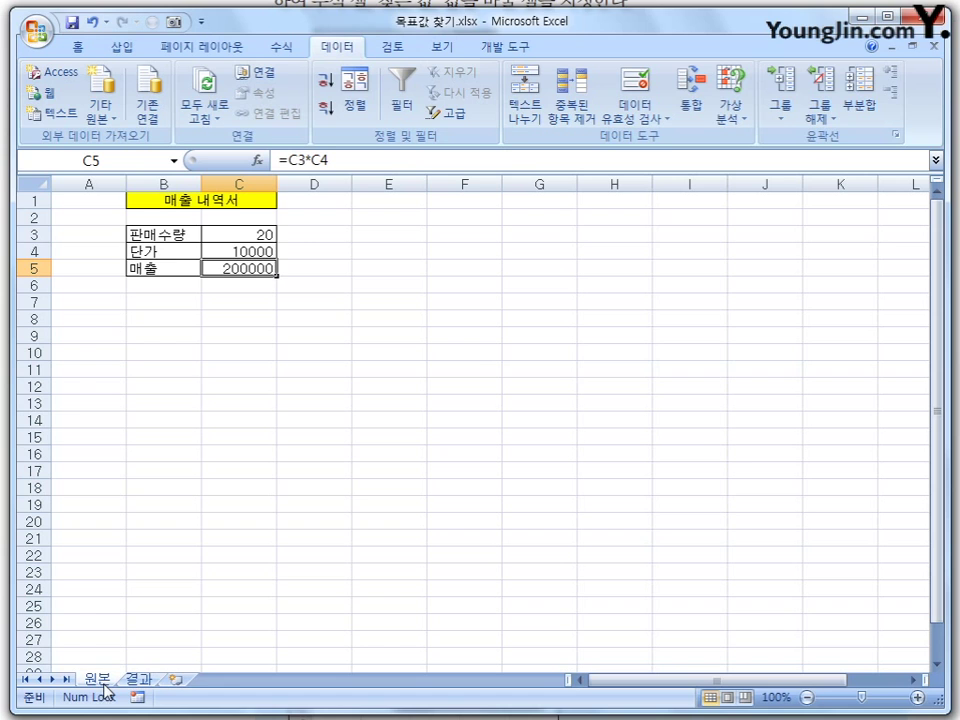
click(266, 251)
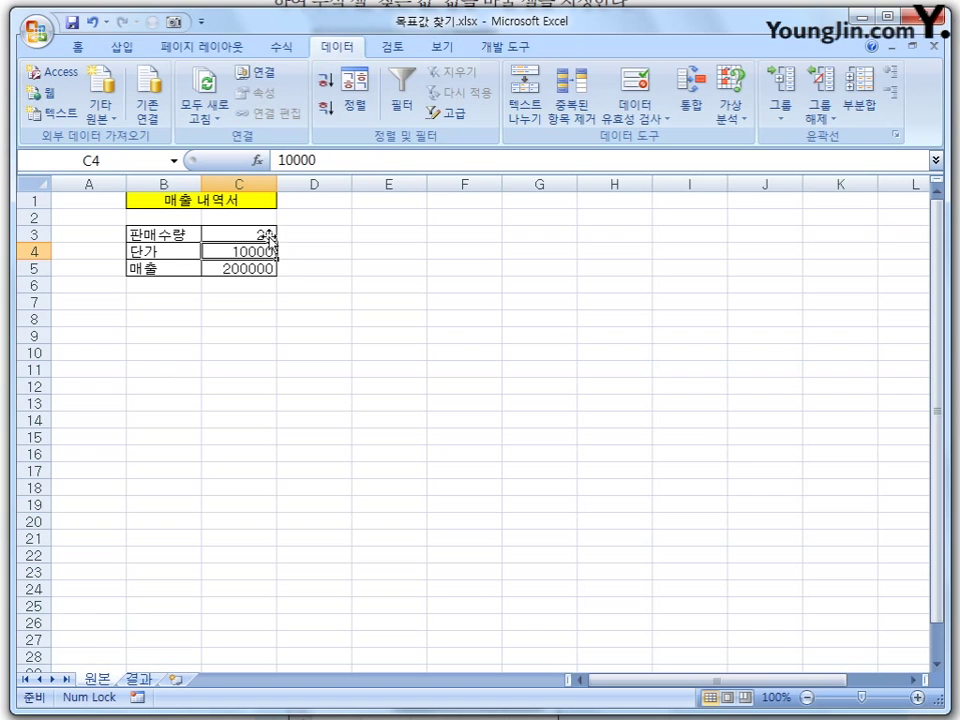
click(268, 266)
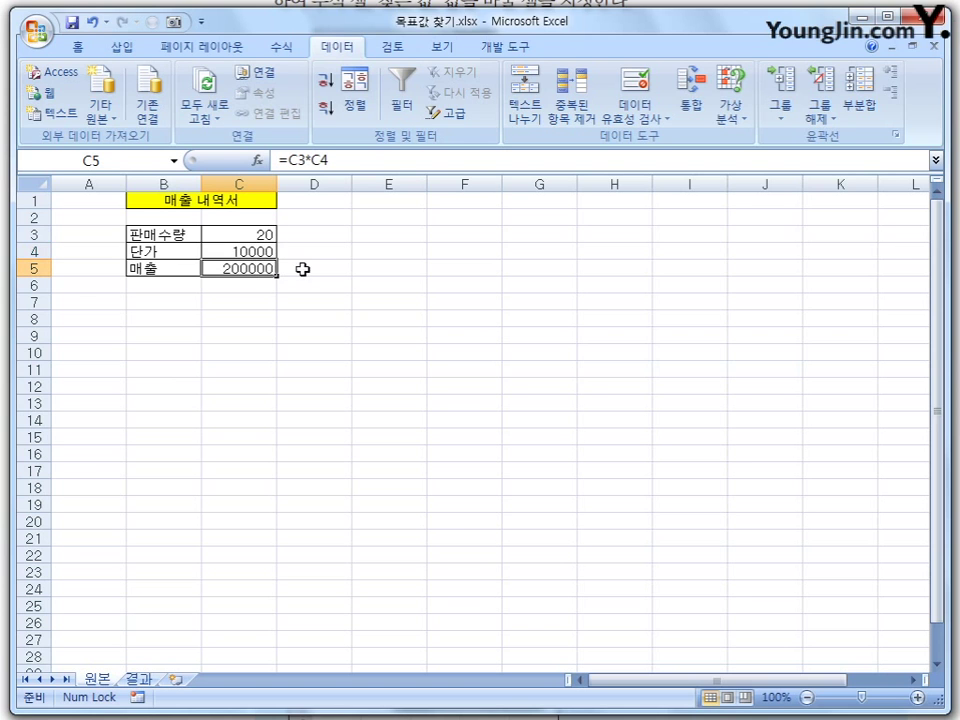
click(232, 233)
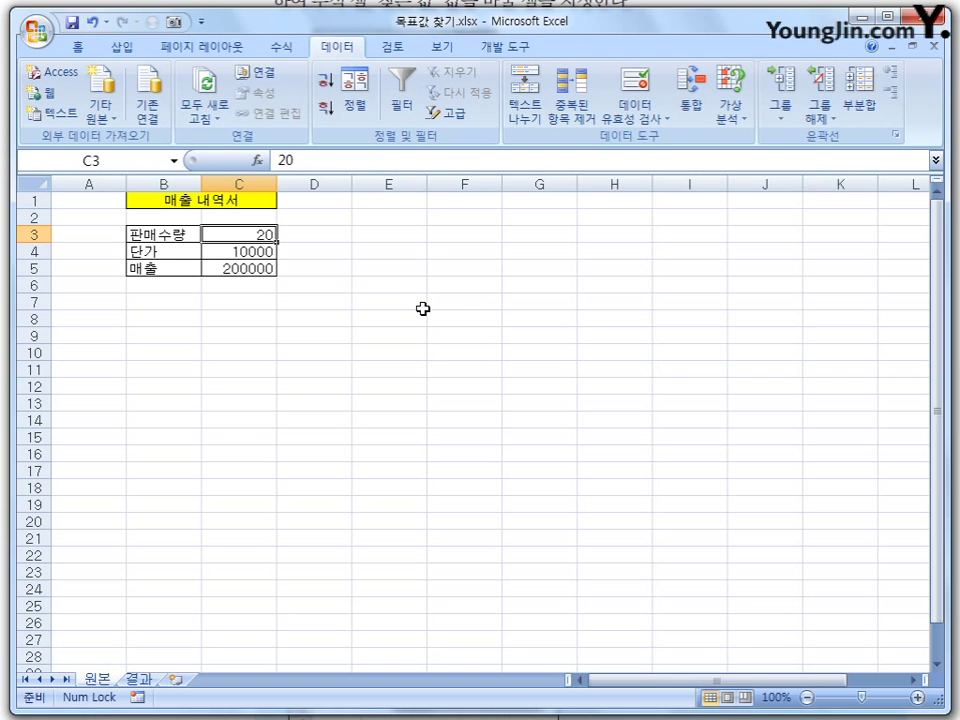
click(730, 115)
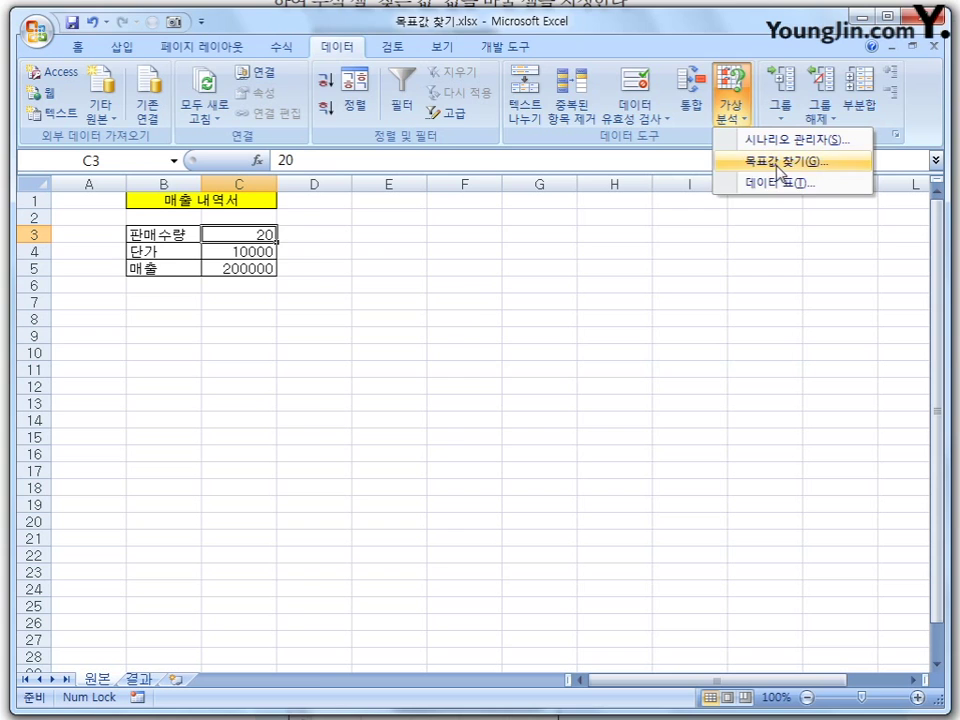
click(785, 161)
drag(507, 375, 442, 257)
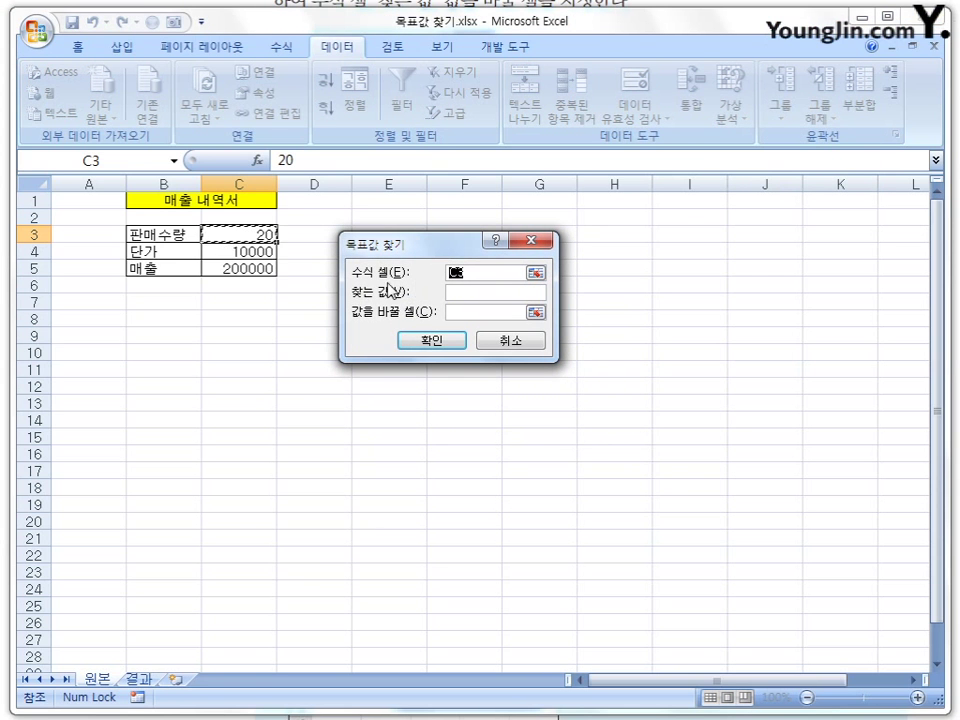
click(536, 272)
click(259, 270)
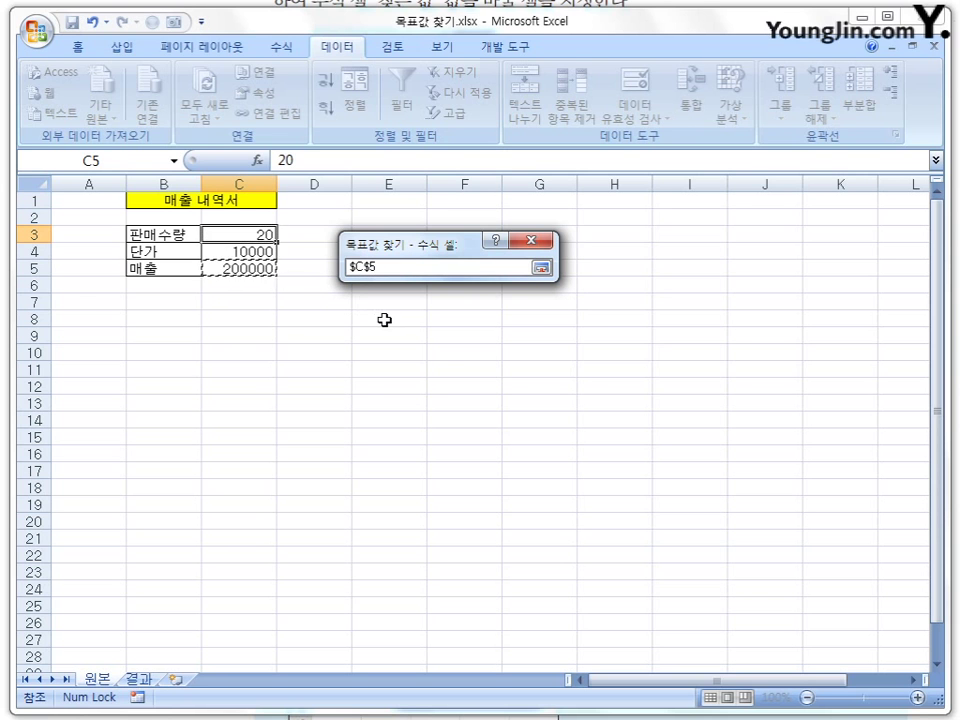
click(541, 267)
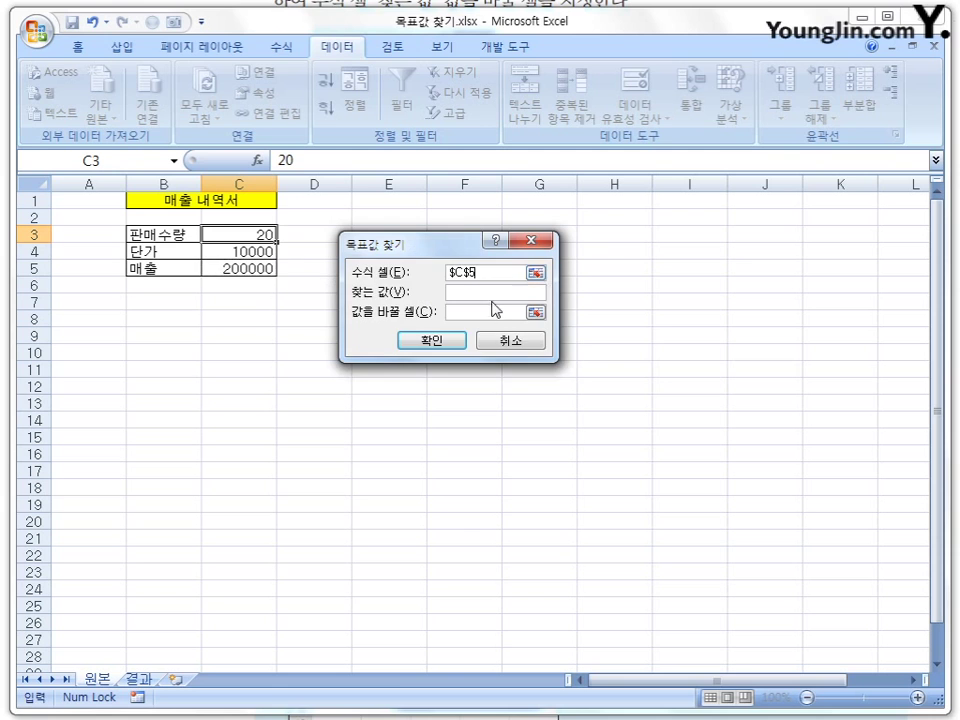
click(511, 339)
Set up Goal Seek (목표값 찾기) on the 원본 sheet with formula cell C5, target value 1000000 and changing cell C3.
click(262, 269)
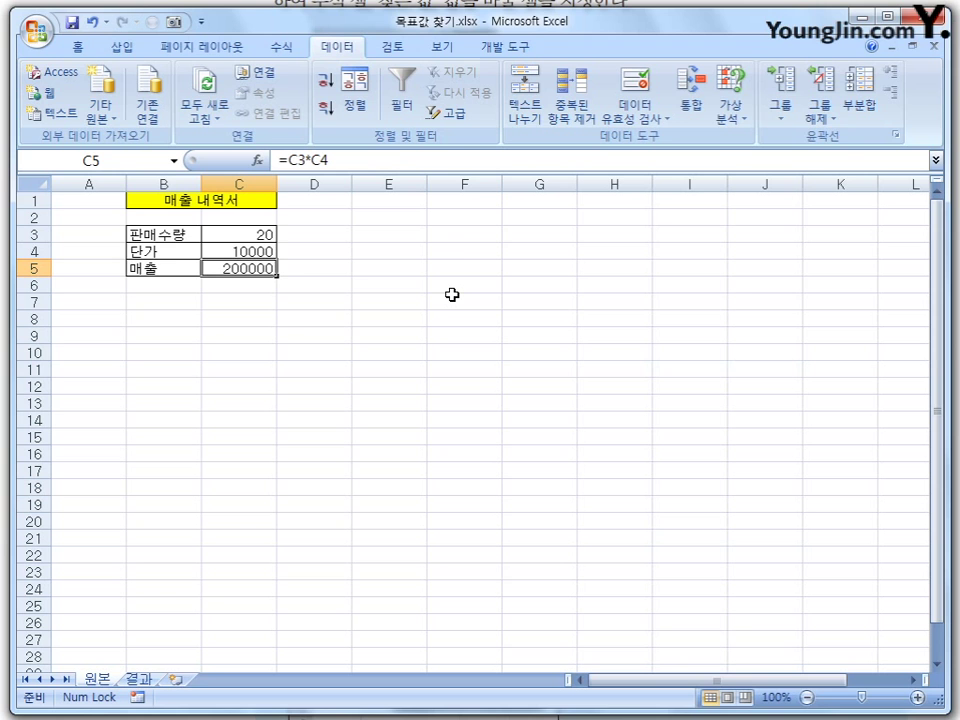
click(732, 122)
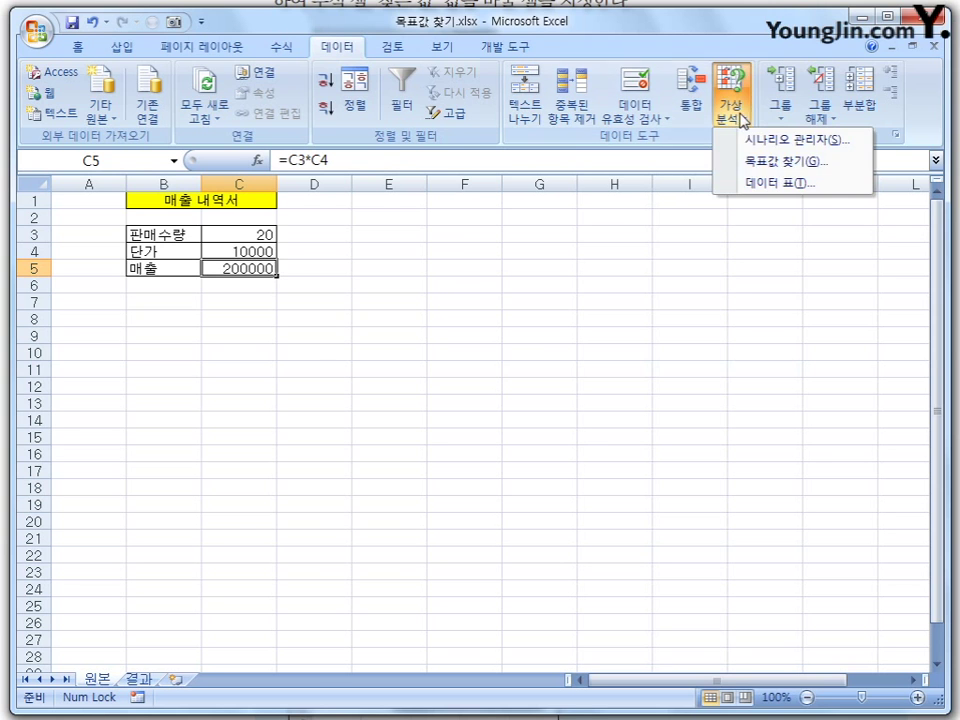
click(765, 164)
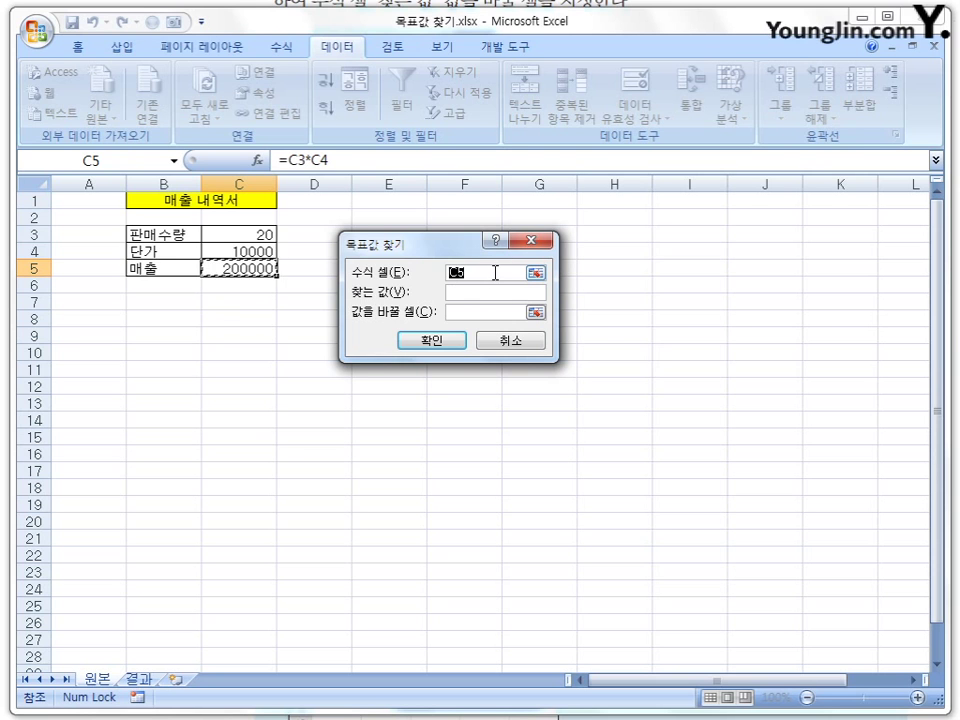
click(528, 291)
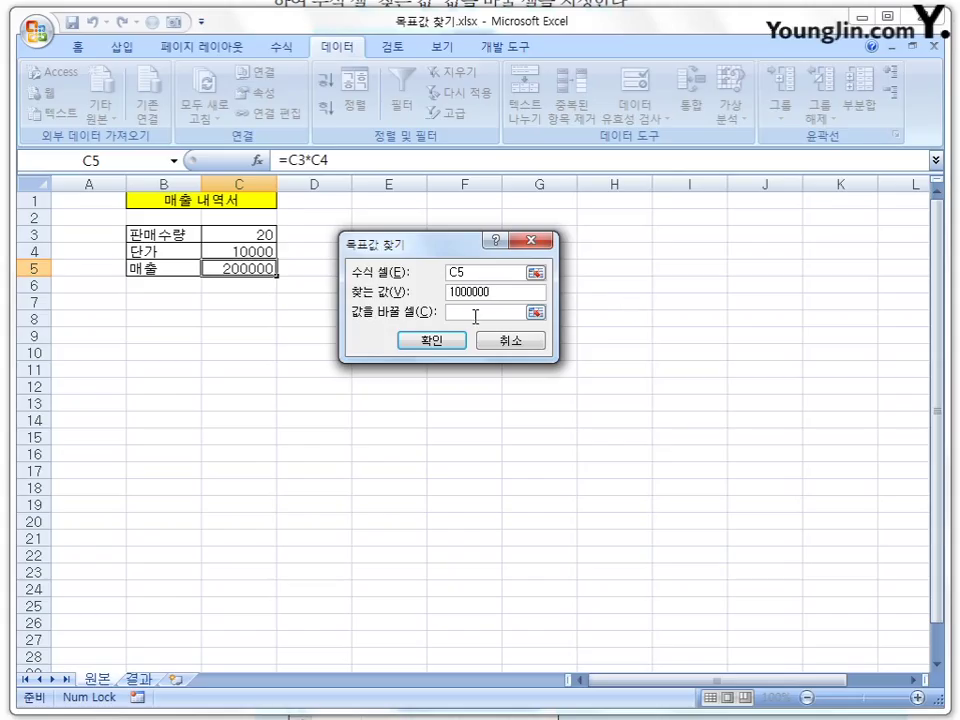
click(538, 312)
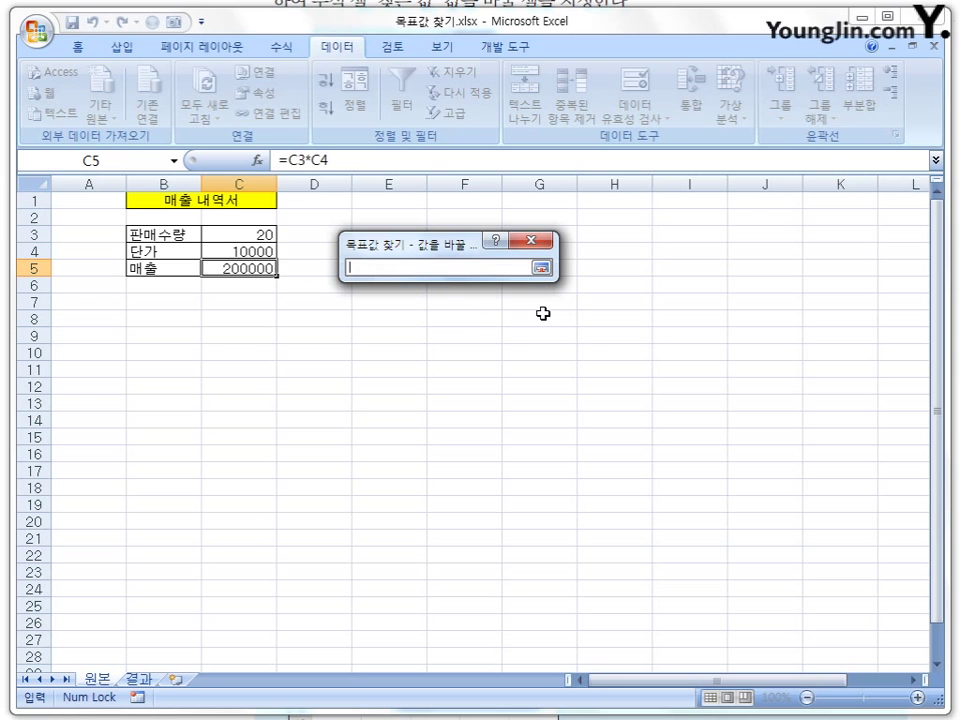
click(260, 233)
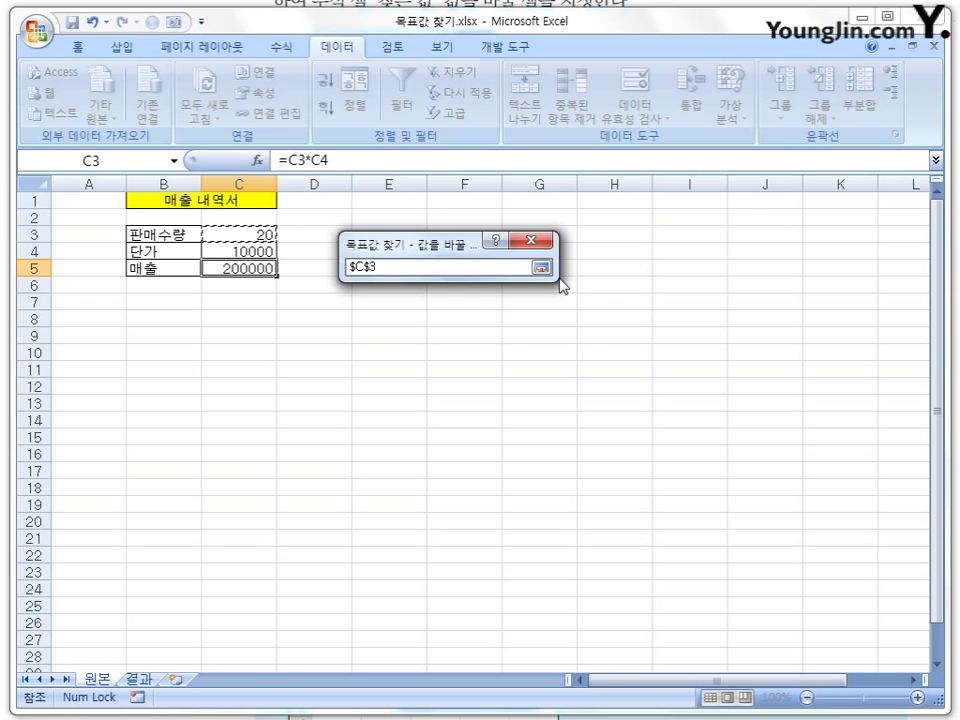
click(541, 268)
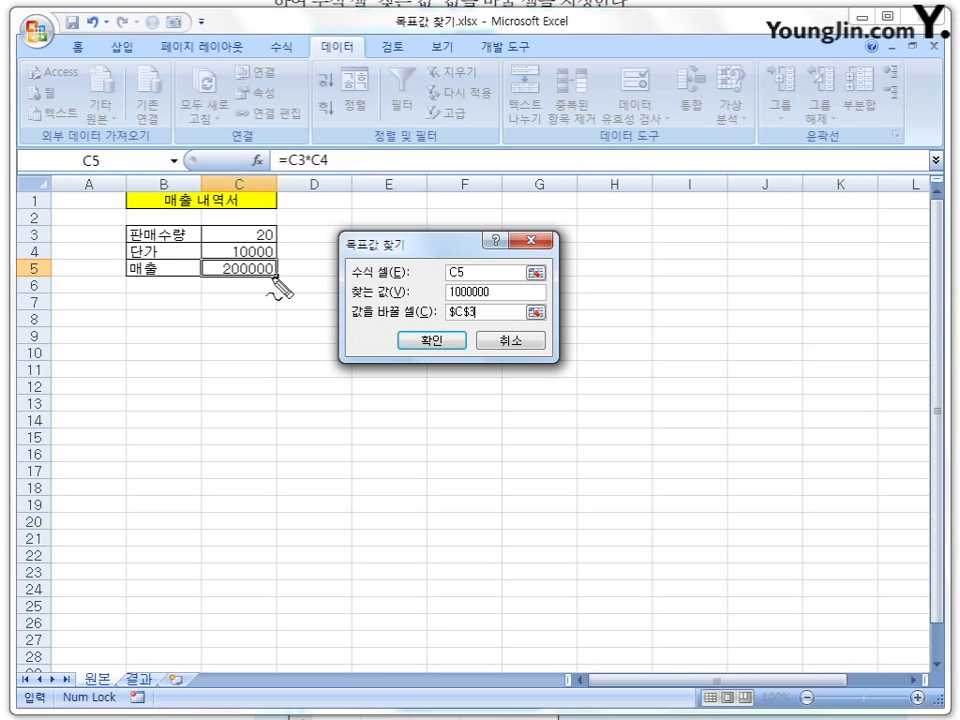
mouse_move(276, 277)
mouse_down()
mouse_move(225, 272)
mouse_move(270, 290)
mouse_move(253, 313)
mouse_move(321, 317)
mouse_move(418, 304)
mouse_move(437, 290)
mouse_up()
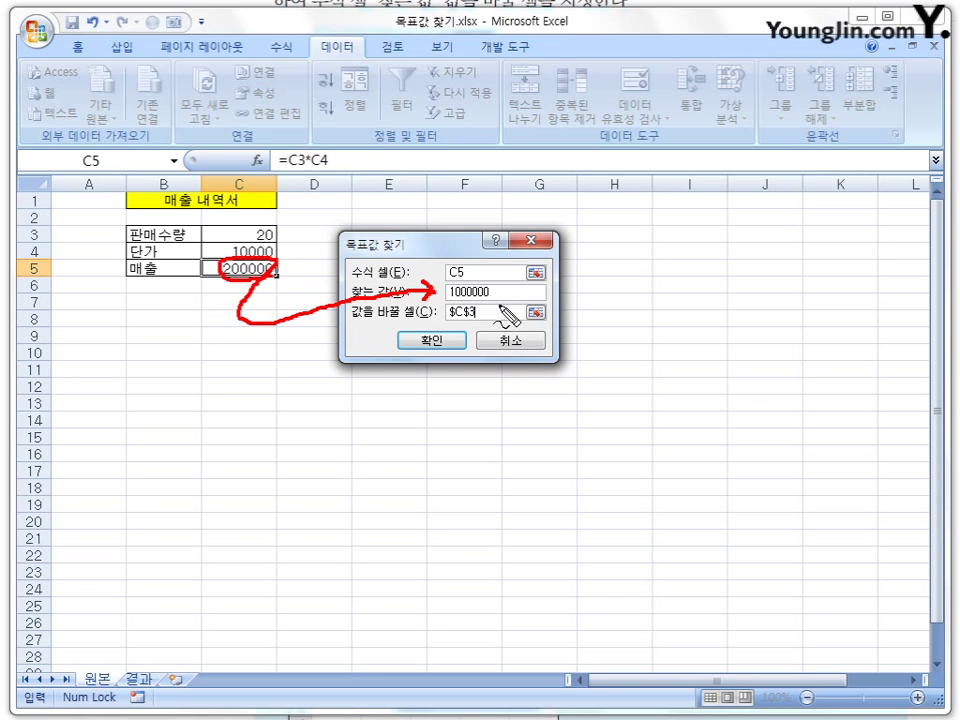
mouse_move(505, 290)
mouse_down()
mouse_move(522, 296)
mouse_move(504, 297)
mouse_up()
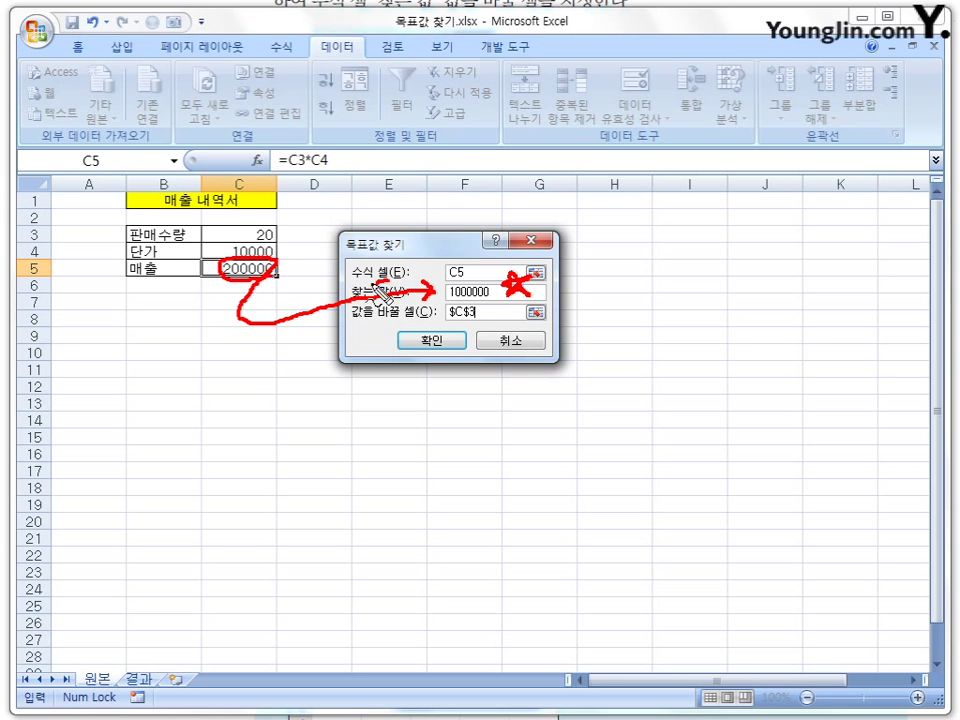
drag(372, 262, 366, 260)
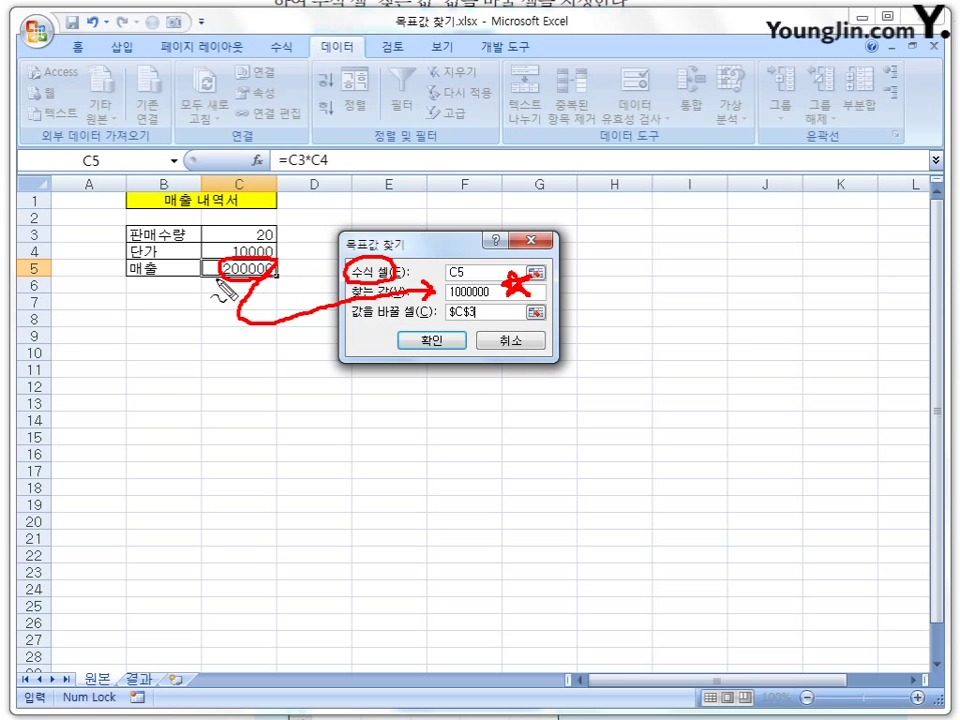
mouse_move(243, 278)
mouse_down()
mouse_move(178, 283)
mouse_move(152, 364)
mouse_move(192, 376)
mouse_move(233, 363)
mouse_move(233, 354)
mouse_move(246, 371)
mouse_move(290, 362)
mouse_move(282, 372)
mouse_up()
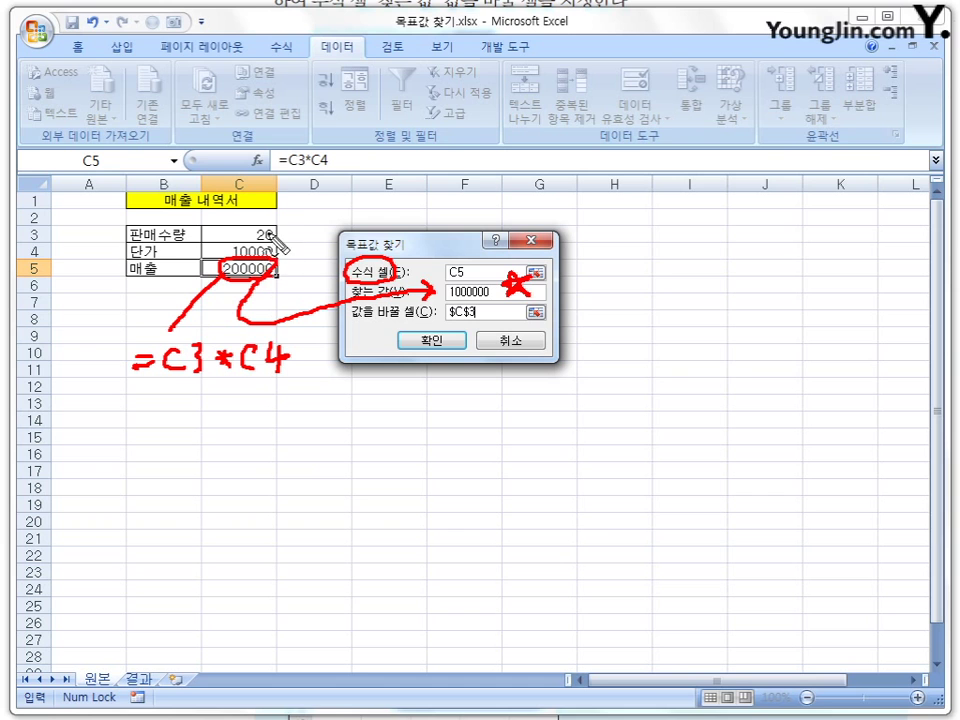
drag(252, 212, 290, 240)
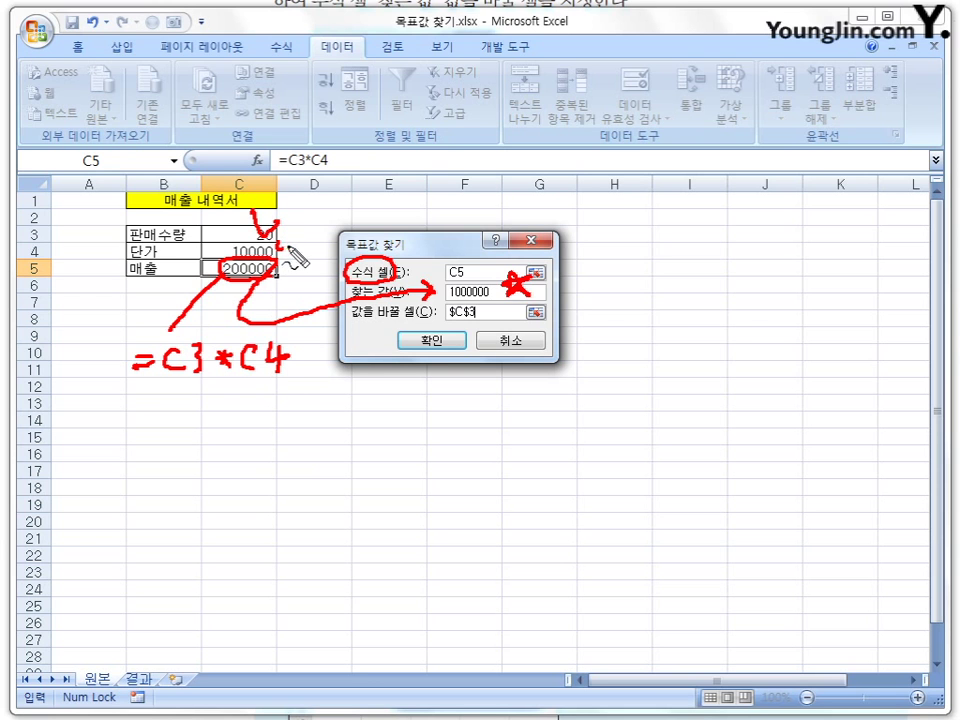
drag(120, 390, 290, 378)
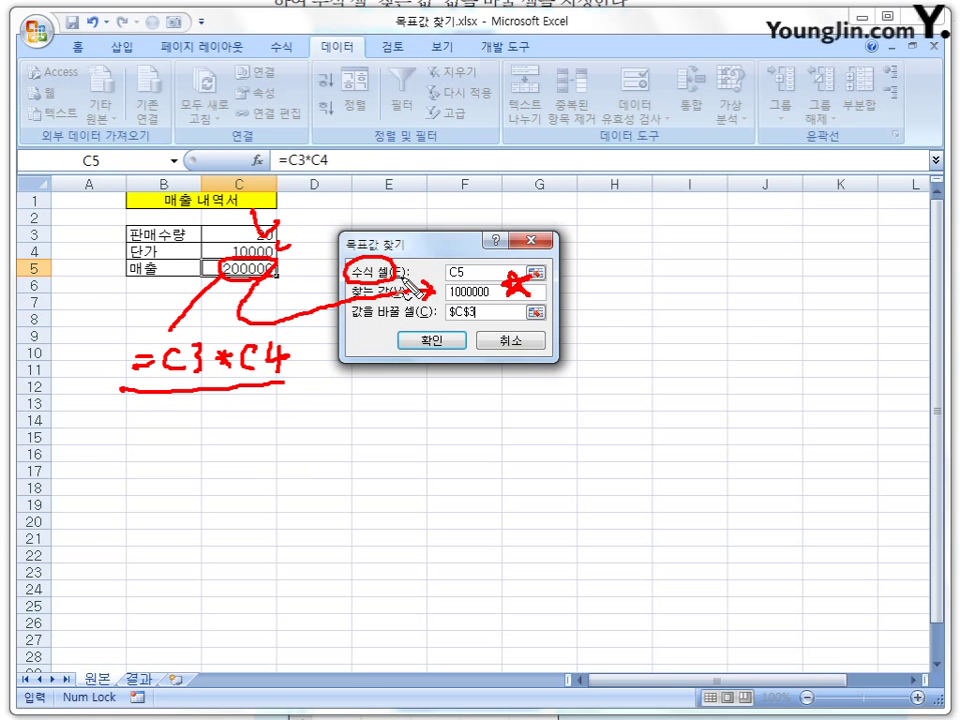
drag(352, 323, 429, 320)
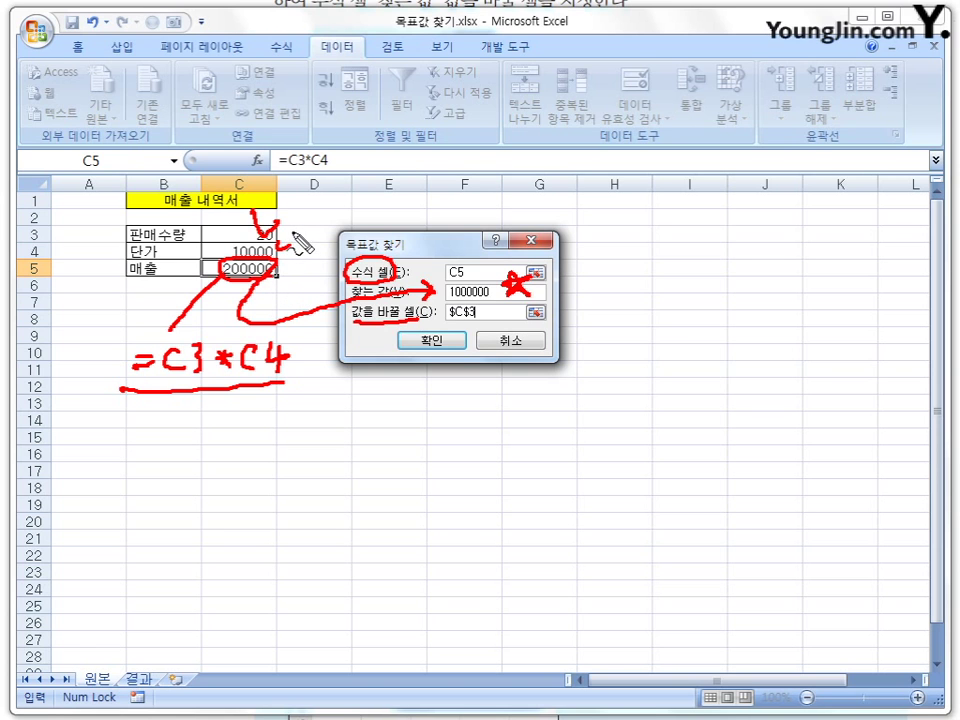
Run Goal Seek for C5 with target 1000000 by changing C3, and discard the solution after reviewing it.
drag(448, 319, 478, 317)
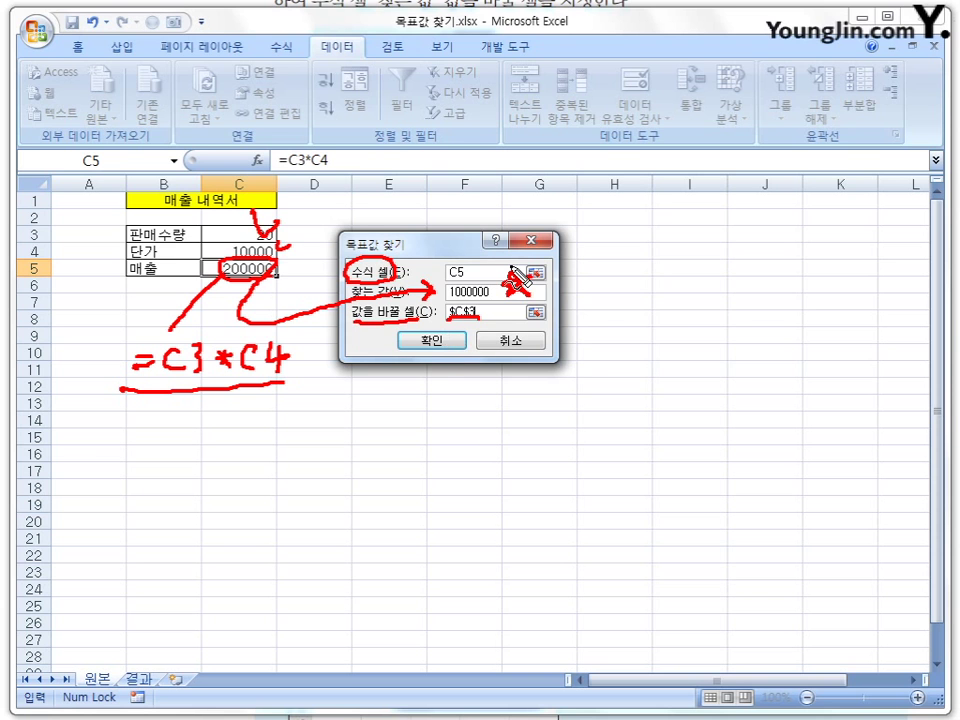
key(Escape)
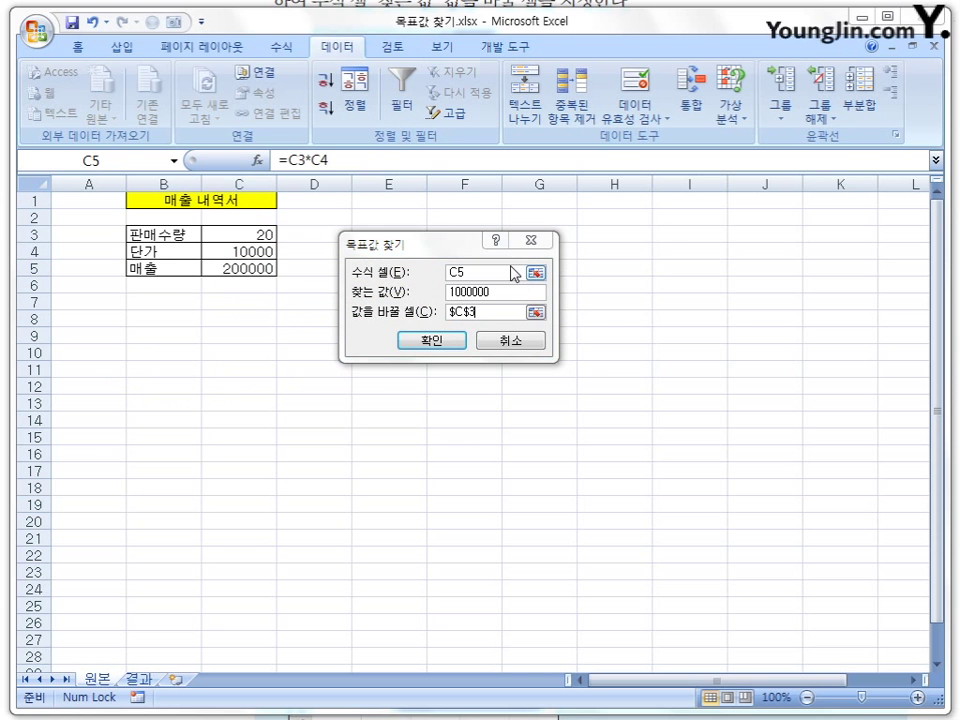
click(448, 339)
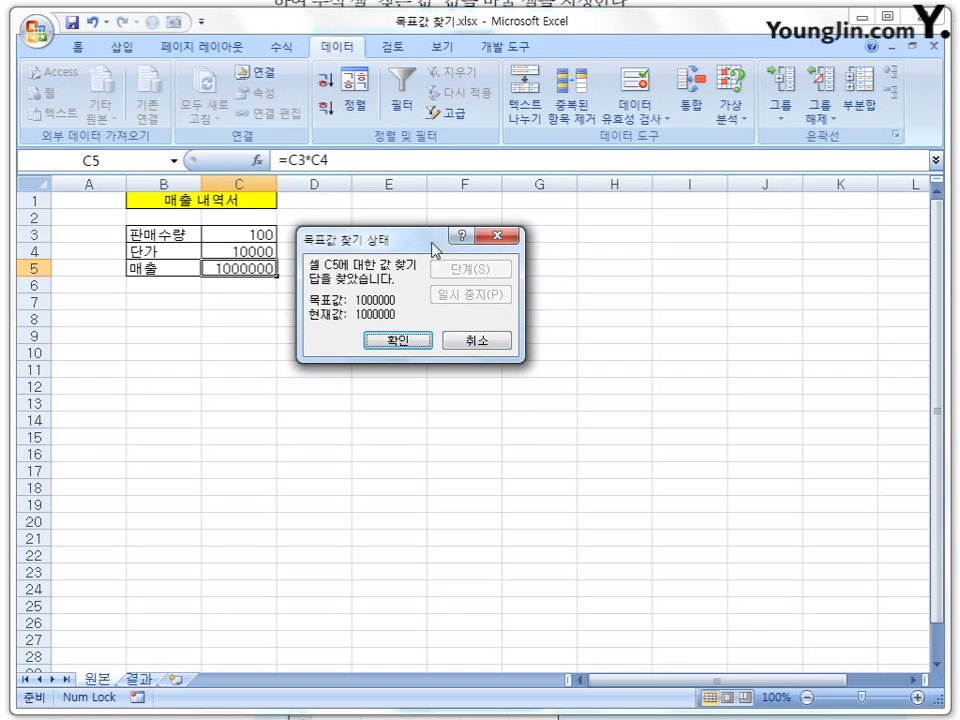
drag(439, 242, 463, 246)
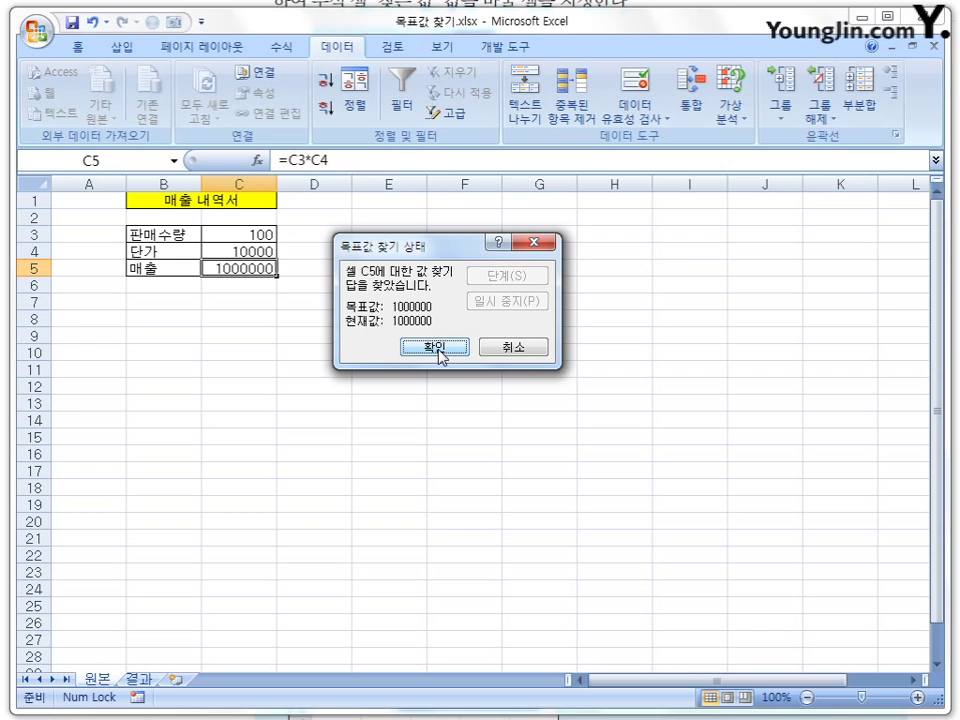
click(525, 349)
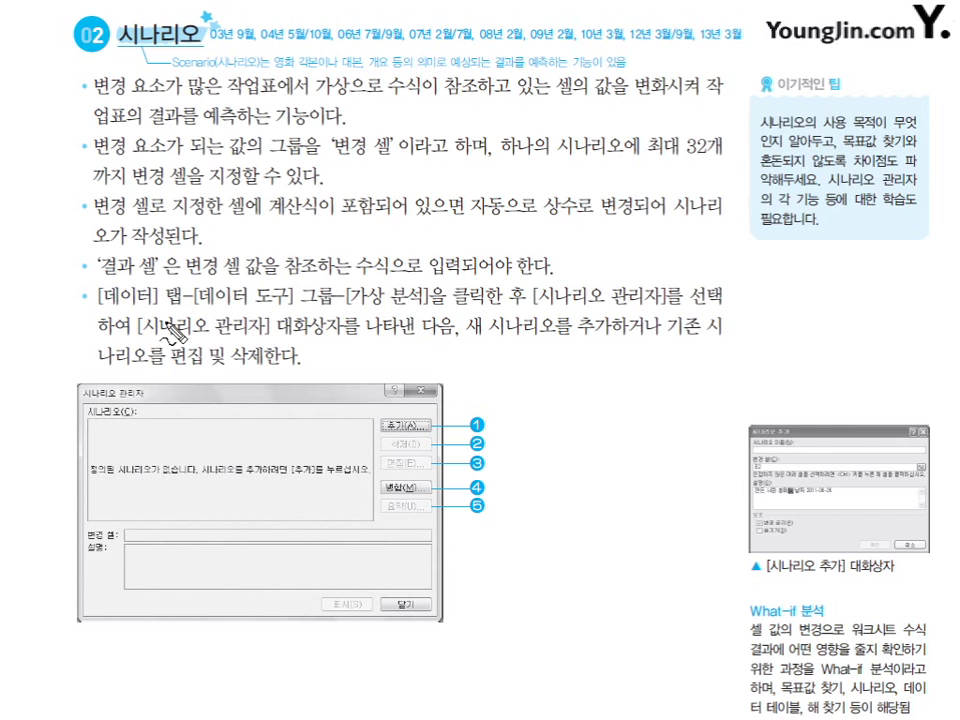
mouse_move(330, 80)
mouse_down()
mouse_move(315, 92)
mouse_move(332, 82)
mouse_up()
drag(413, 93, 478, 92)
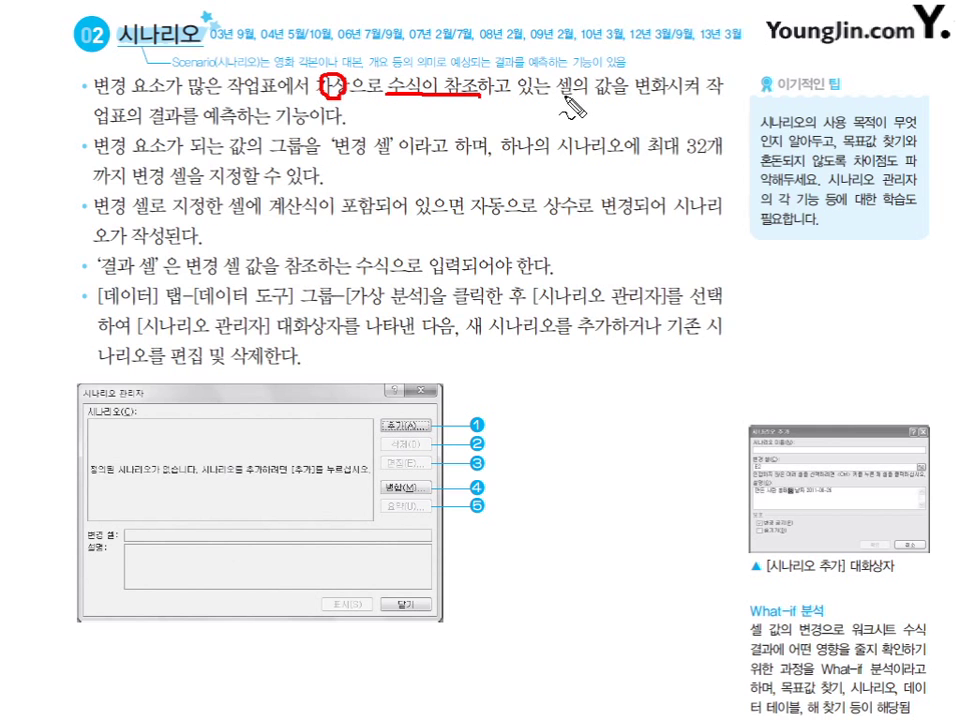
drag(560, 93, 652, 74)
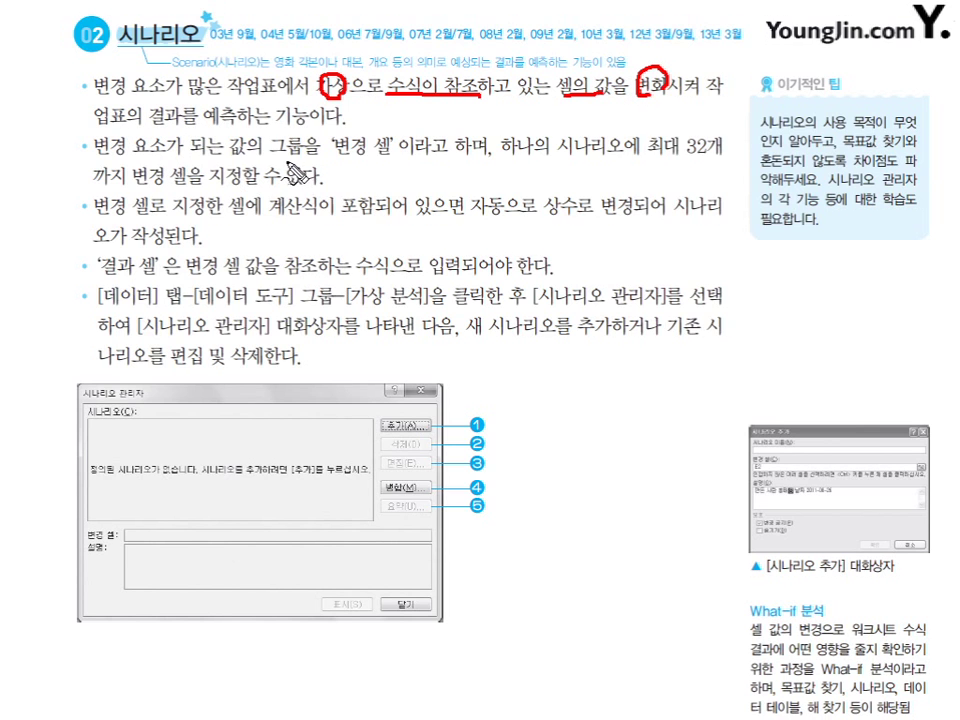
mouse_move(381, 163)
mouse_down()
mouse_move(345, 150)
mouse_move(392, 140)
mouse_up()
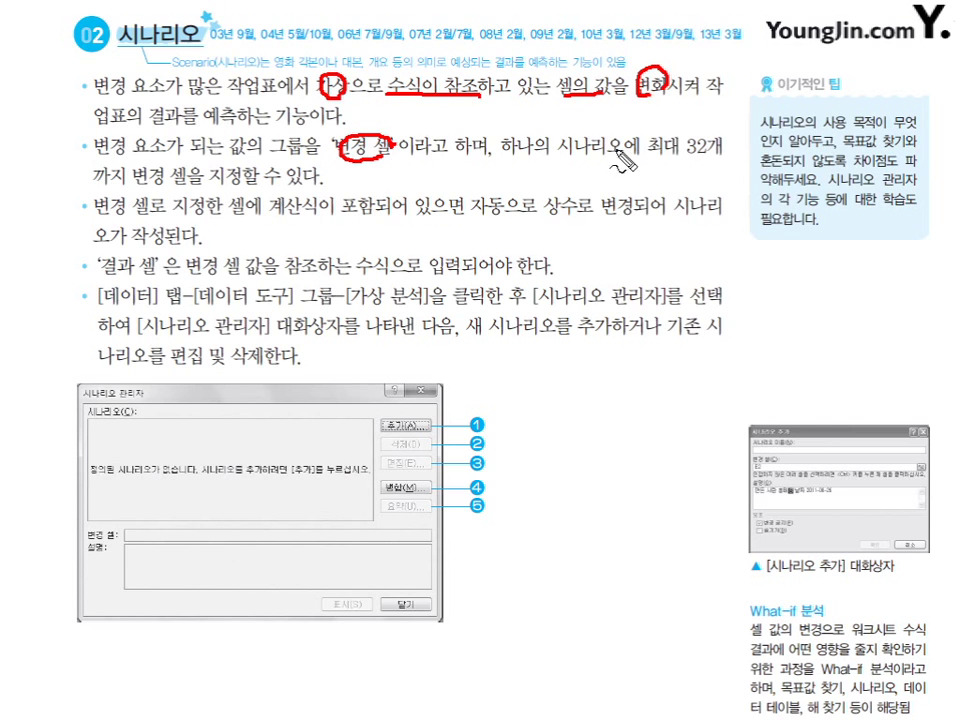
mouse_move(720, 157)
mouse_down()
mouse_move(656, 157)
mouse_move(715, 150)
mouse_up()
drag(84, 185, 190, 184)
mouse_move(625, 114)
mouse_down()
mouse_move(648, 128)
mouse_move(628, 125)
mouse_move(645, 115)
mouse_up()
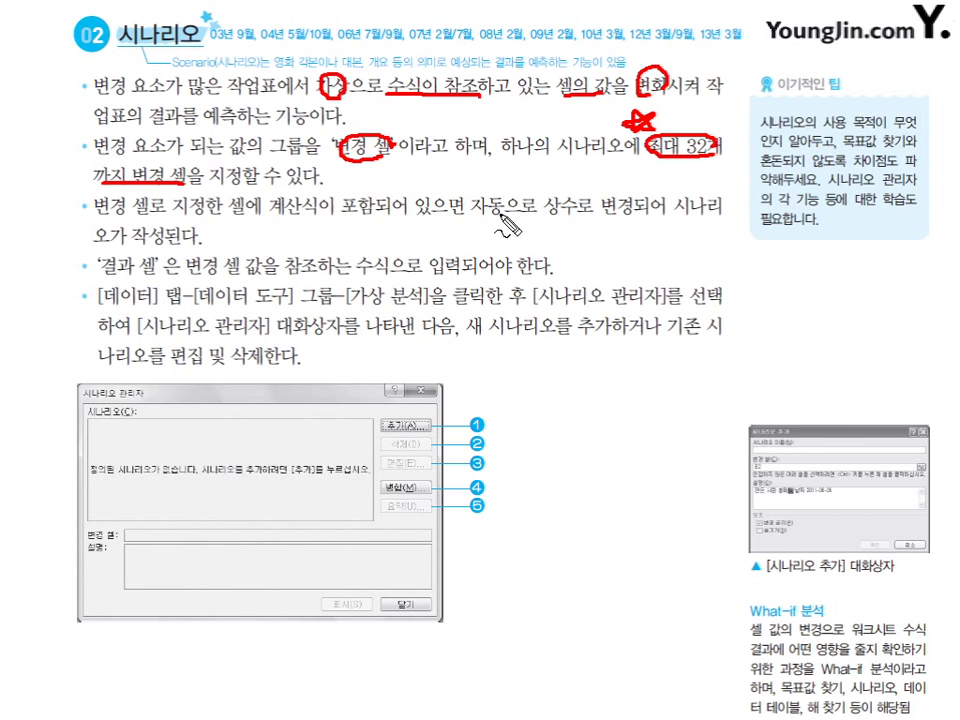
mouse_move(495, 192)
mouse_down()
mouse_move(510, 214)
mouse_move(633, 214)
mouse_up()
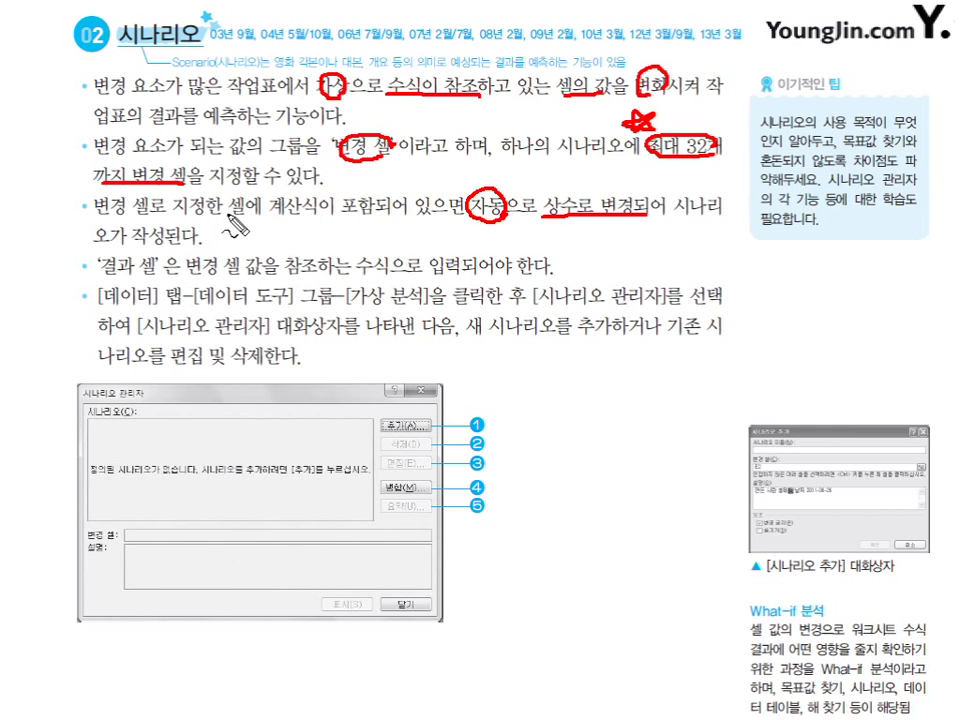
mouse_move(118, 248)
mouse_down()
mouse_move(112, 272)
mouse_move(150, 250)
mouse_move(235, 276)
mouse_move(280, 276)
mouse_up()
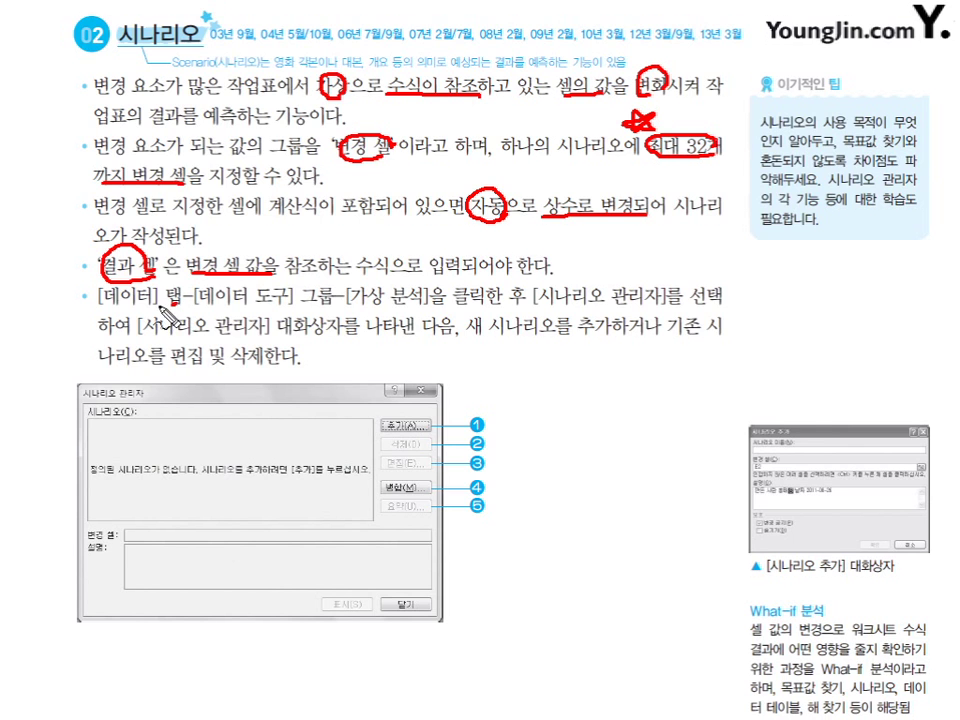
drag(160, 288, 156, 286)
mouse_move(262, 302)
mouse_down()
mouse_move(215, 305)
mouse_move(290, 298)
mouse_up()
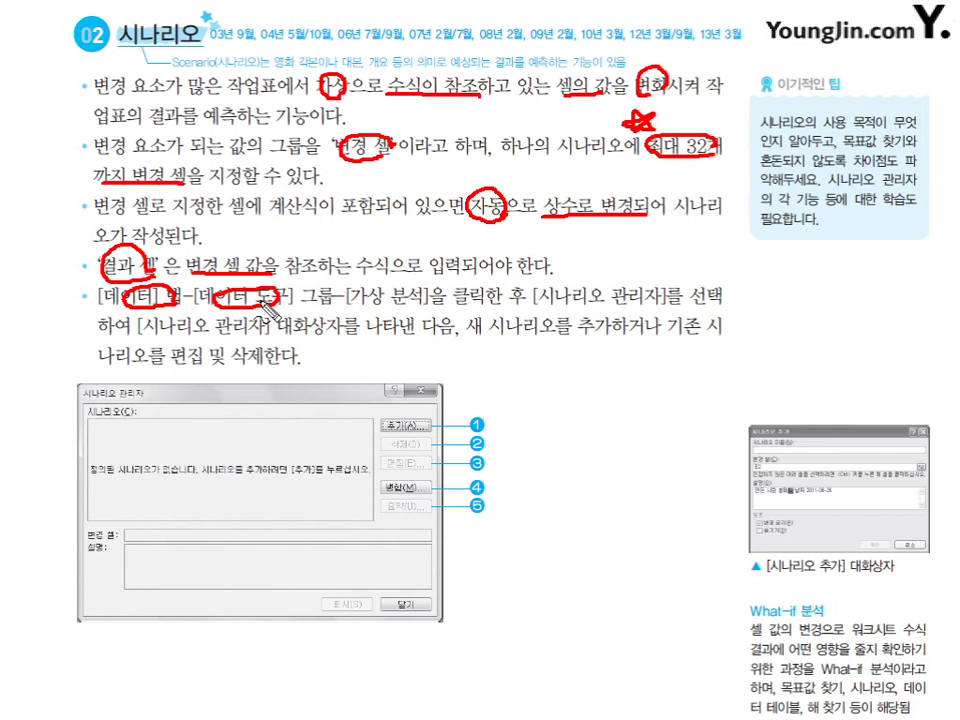
drag(424, 303, 414, 298)
mouse_move(618, 308)
mouse_down()
mouse_move(575, 280)
mouse_move(605, 310)
mouse_up()
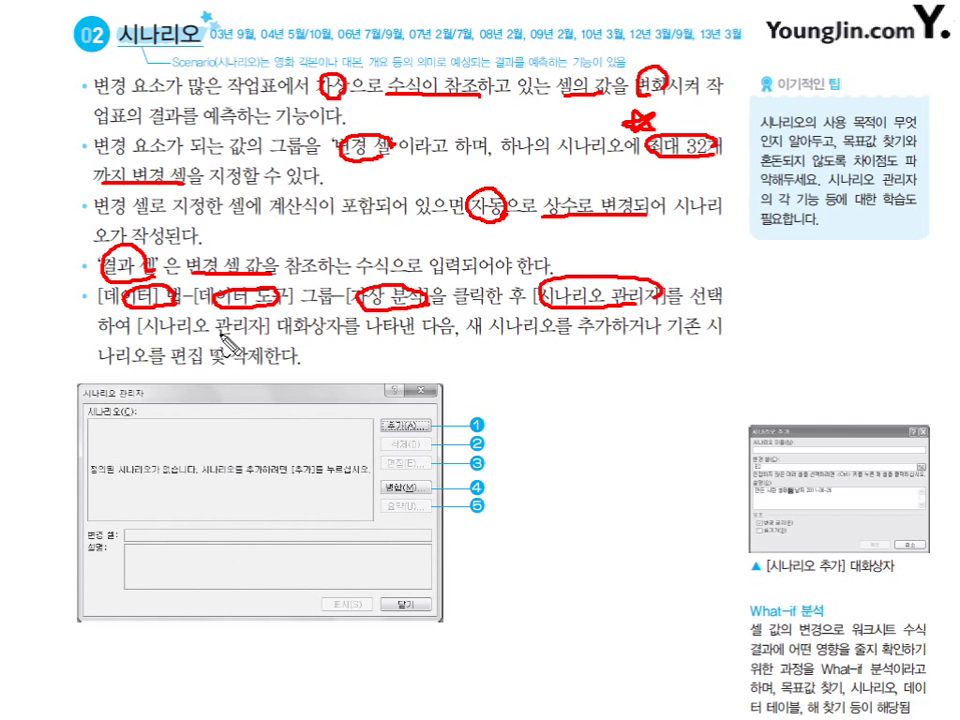
drag(140, 342, 365, 341)
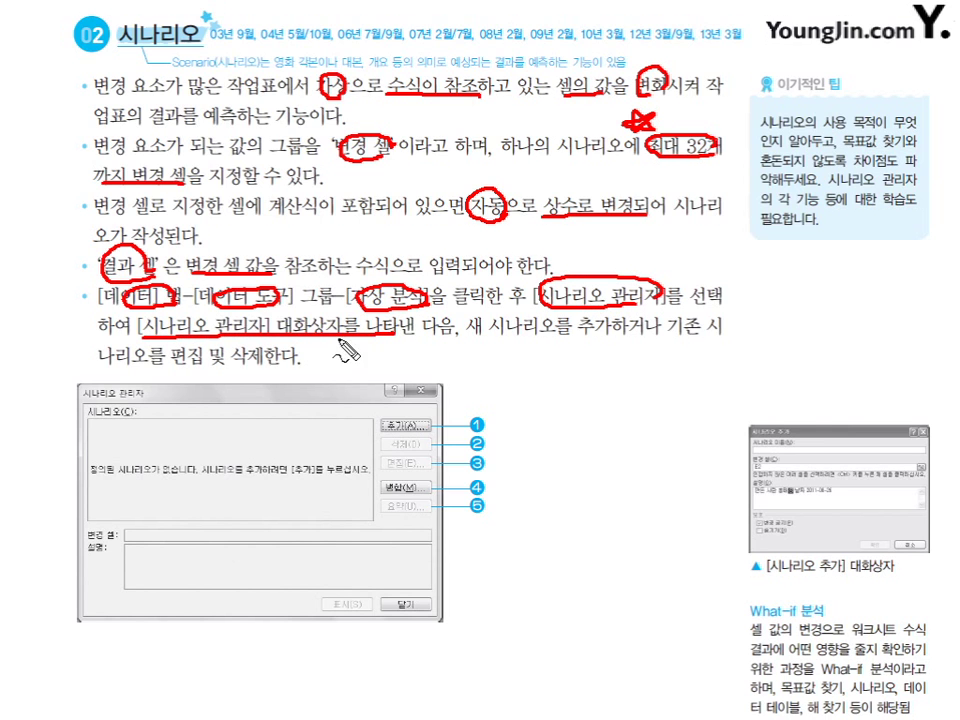
mouse_move(140, 398)
mouse_down()
mouse_move(112, 392)
mouse_move(130, 378)
mouse_move(180, 392)
mouse_up()
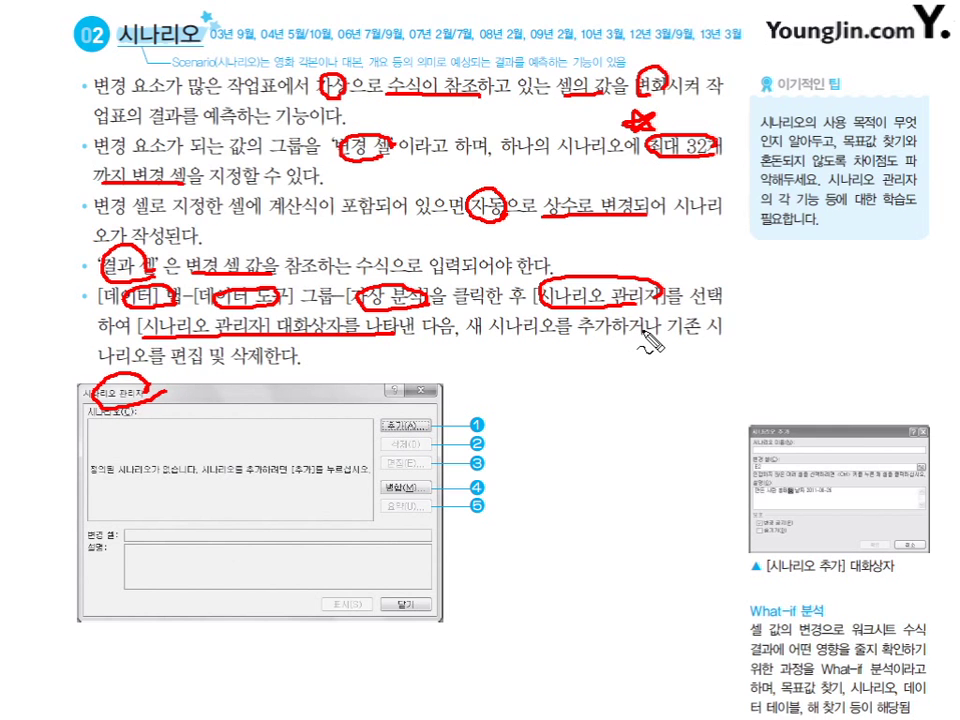
key(Escape)
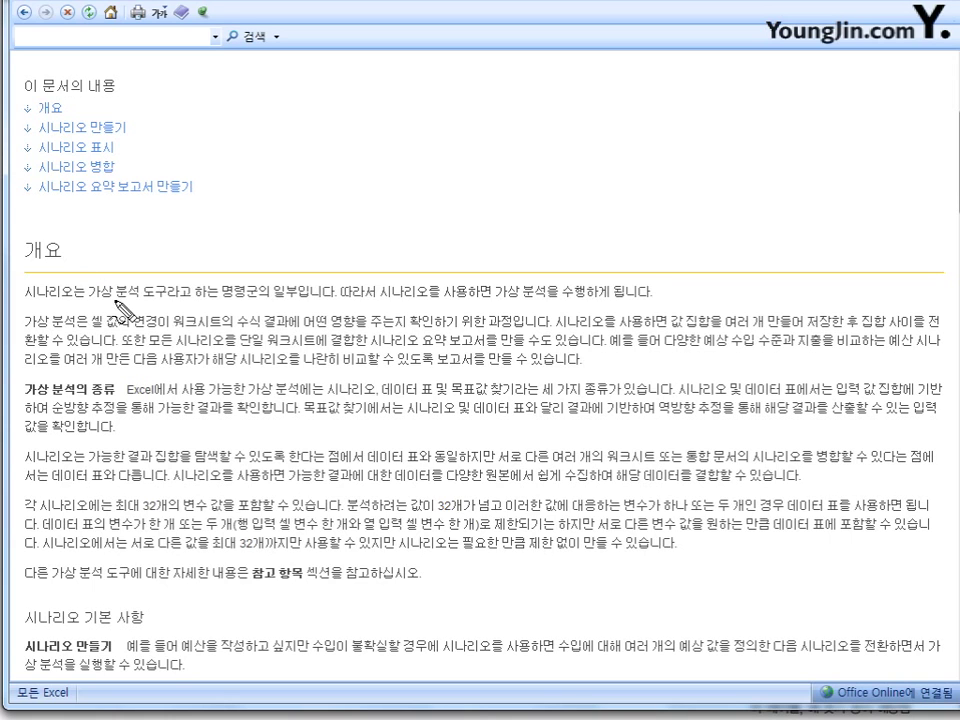
Read the scenario help article's overview for the types of what-if analysis, the variable limit per scenario and when to use data tables.
mouse_move(125, 283)
mouse_down()
mouse_move(145, 292)
mouse_move(88, 288)
mouse_move(136, 279)
mouse_move(150, 297)
mouse_up()
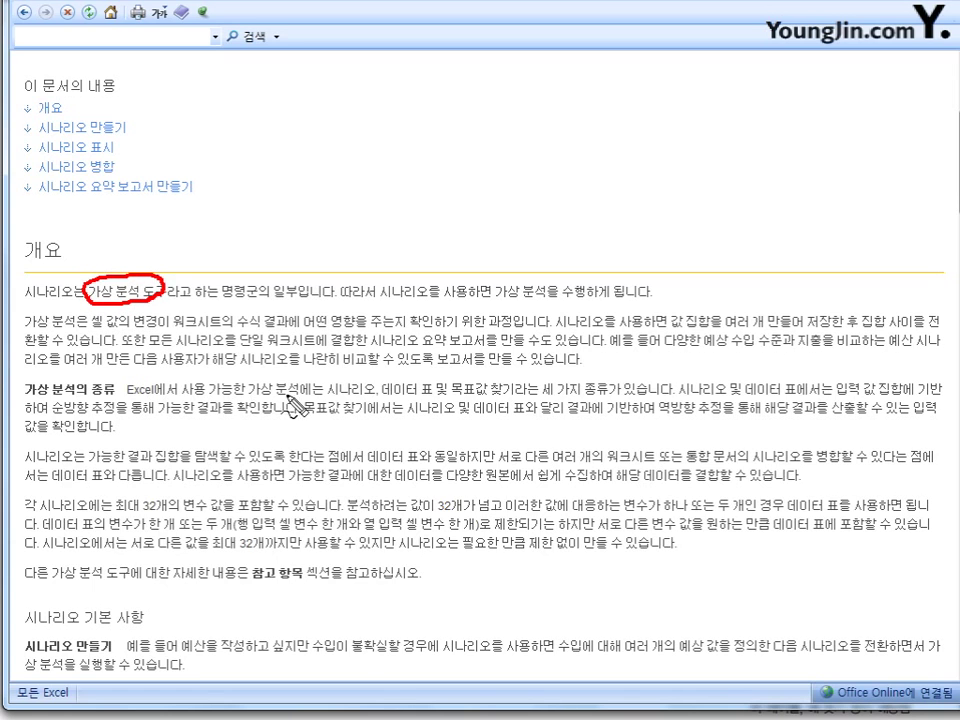
mouse_move(293, 405)
mouse_down()
mouse_move(245, 398)
mouse_move(285, 378)
mouse_move(300, 396)
mouse_move(519, 398)
mouse_up()
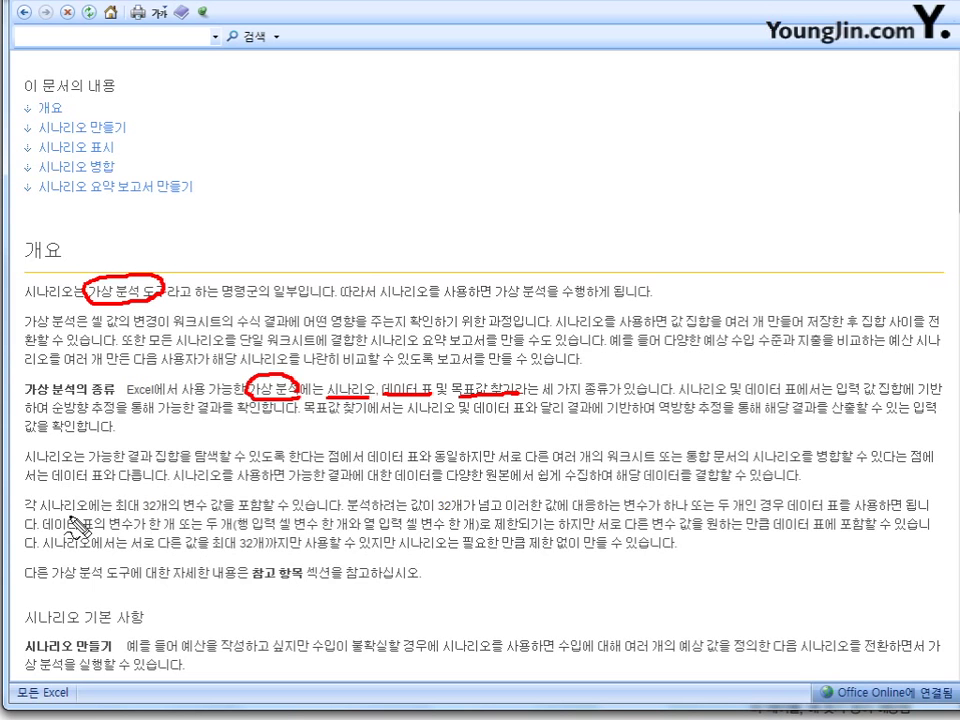
mouse_move(33, 518)
mouse_down()
mouse_move(200, 512)
mouse_move(152, 497)
mouse_move(122, 518)
mouse_up()
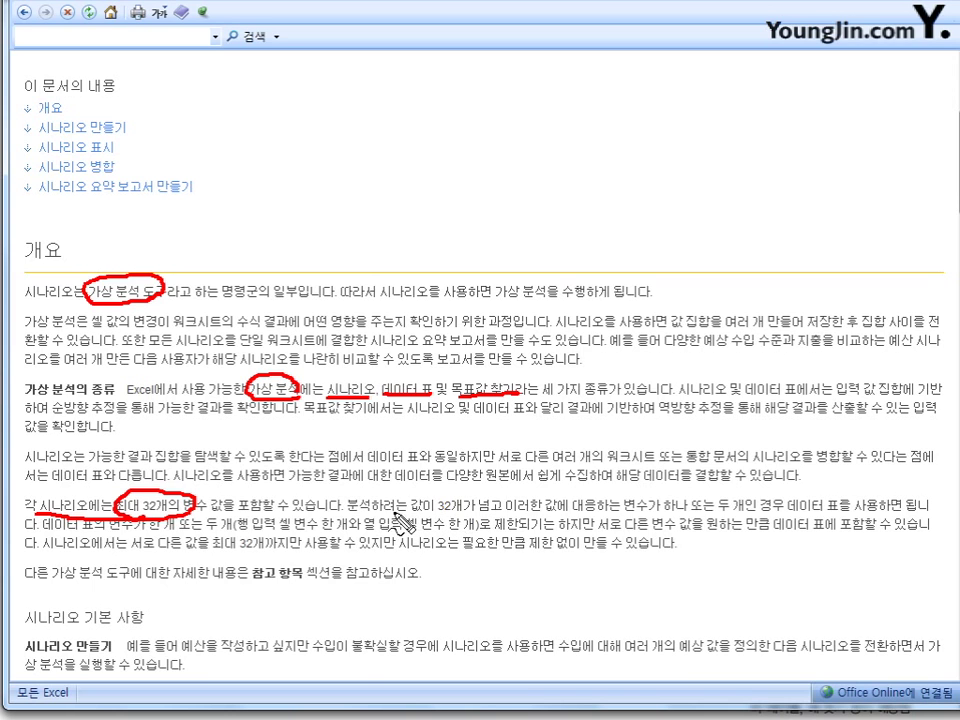
drag(431, 518, 466, 517)
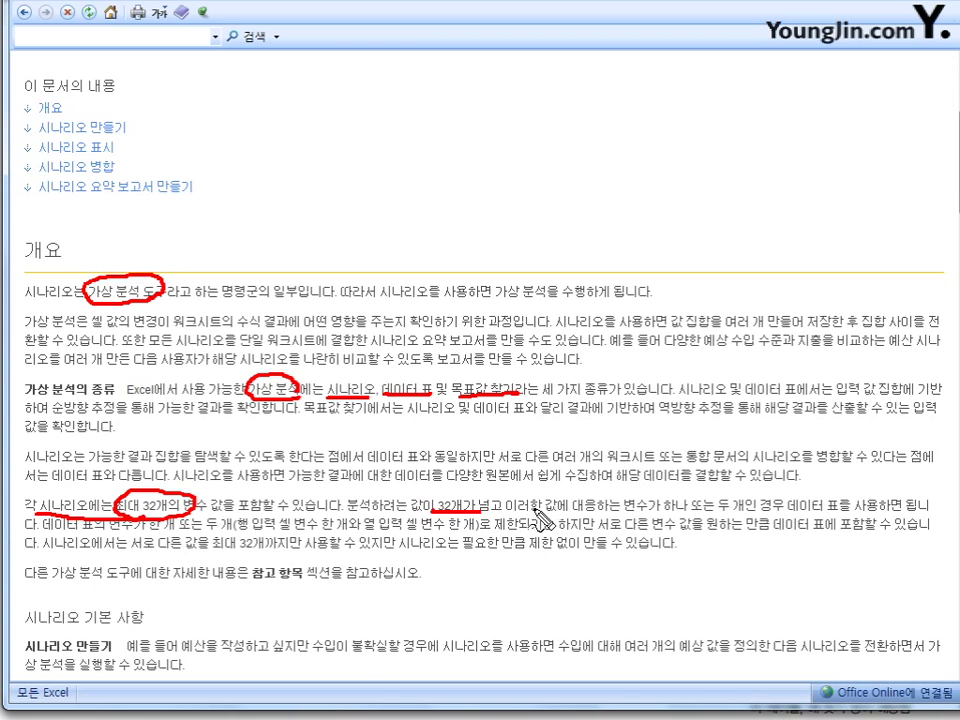
drag(619, 506, 737, 508)
mouse_move(848, 502)
mouse_down()
mouse_move(820, 516)
mouse_move(832, 494)
mouse_move(795, 522)
mouse_up()
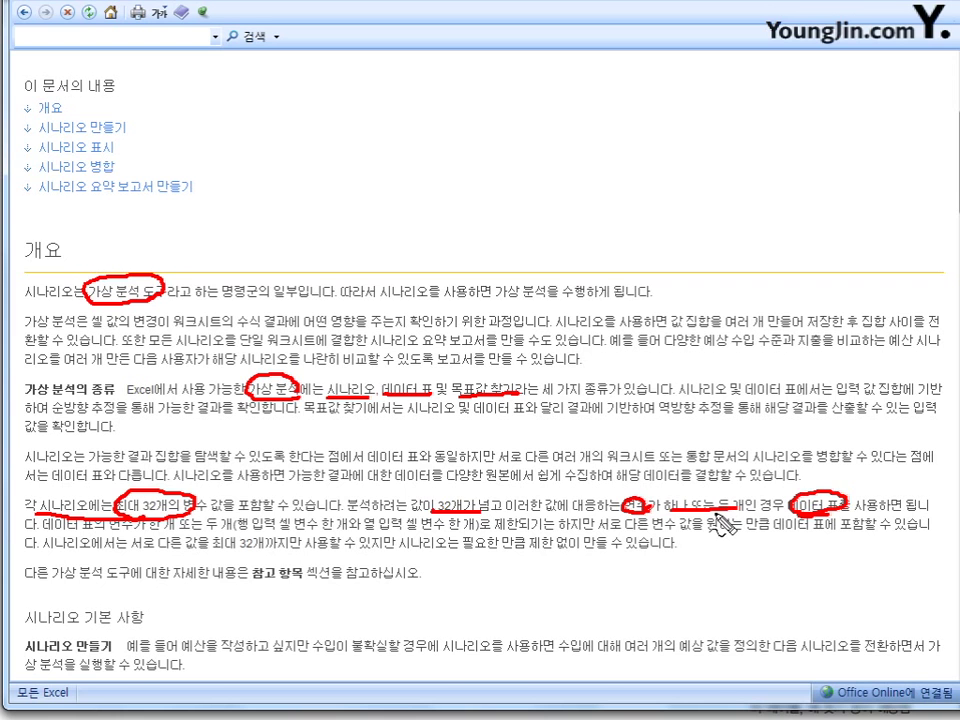
key(Escape)
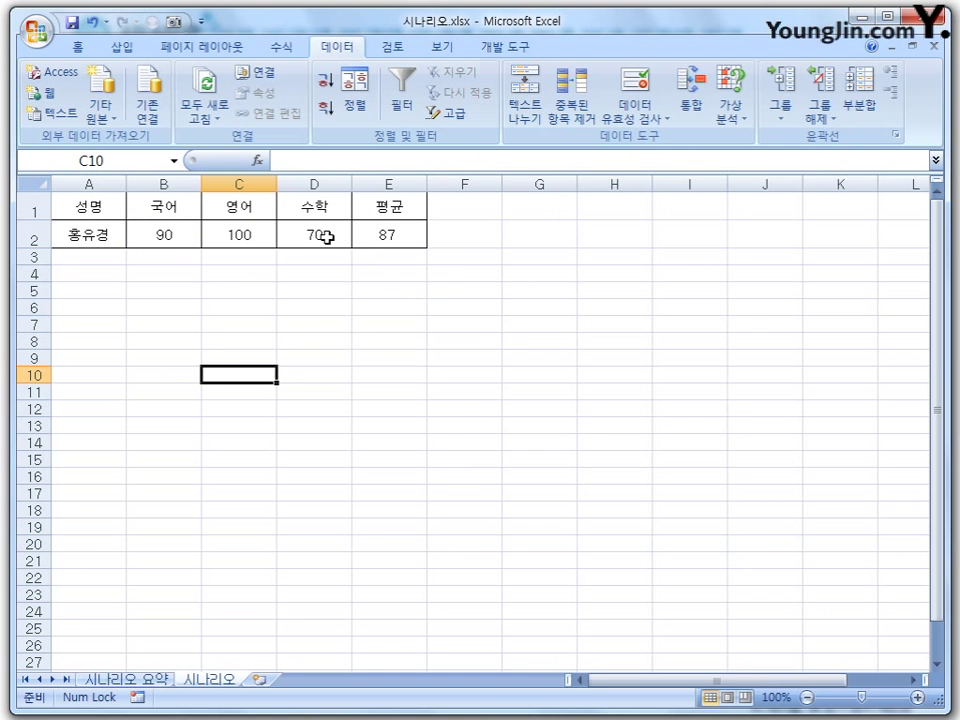
Examine the subject scores in B2:D2 and the average formula in E2 on the 시나리오 sheet.
click(327, 237)
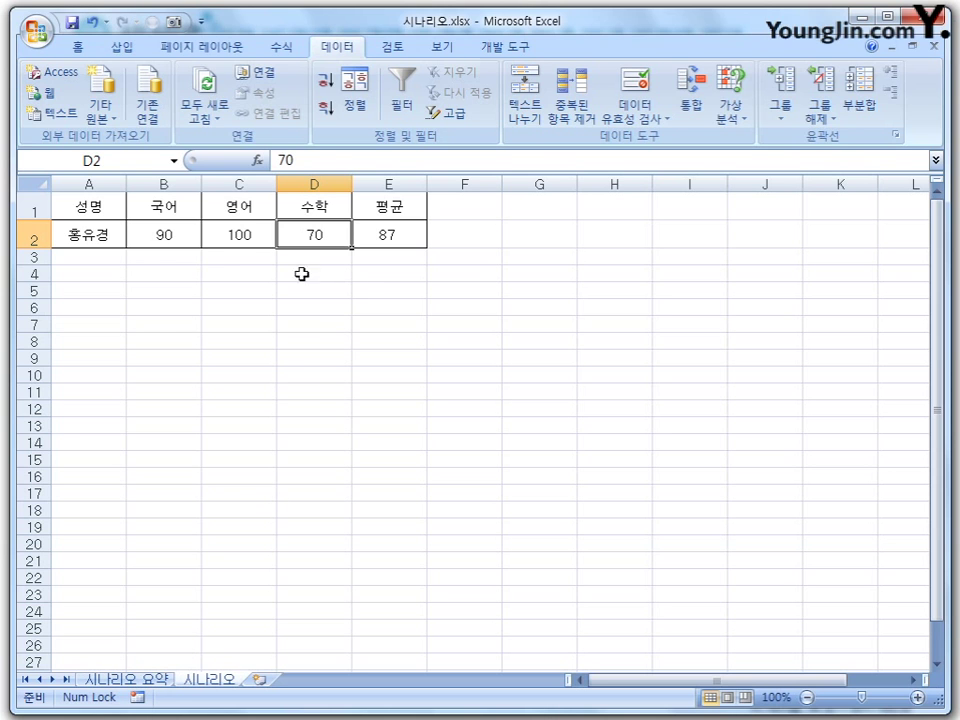
click(163, 238)
click(240, 238)
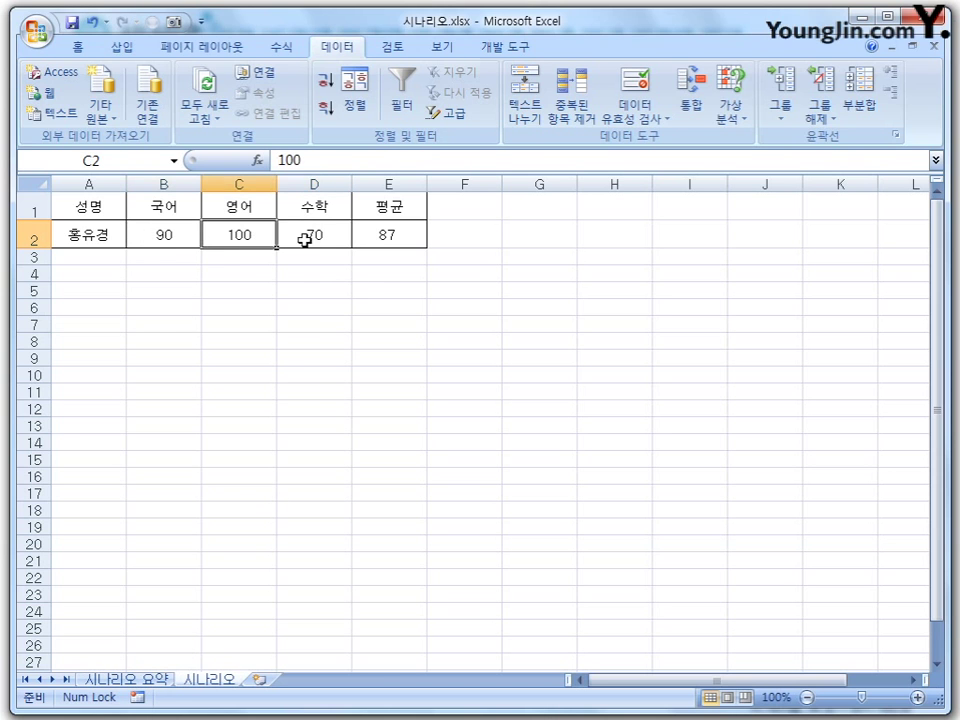
click(311, 240)
click(397, 231)
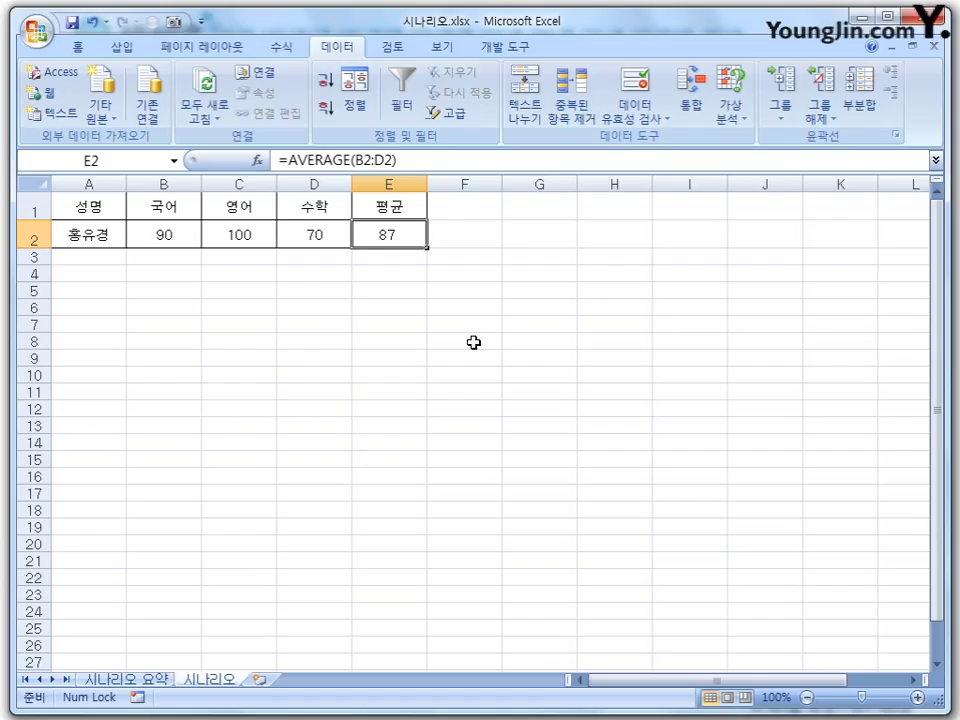
click(318, 233)
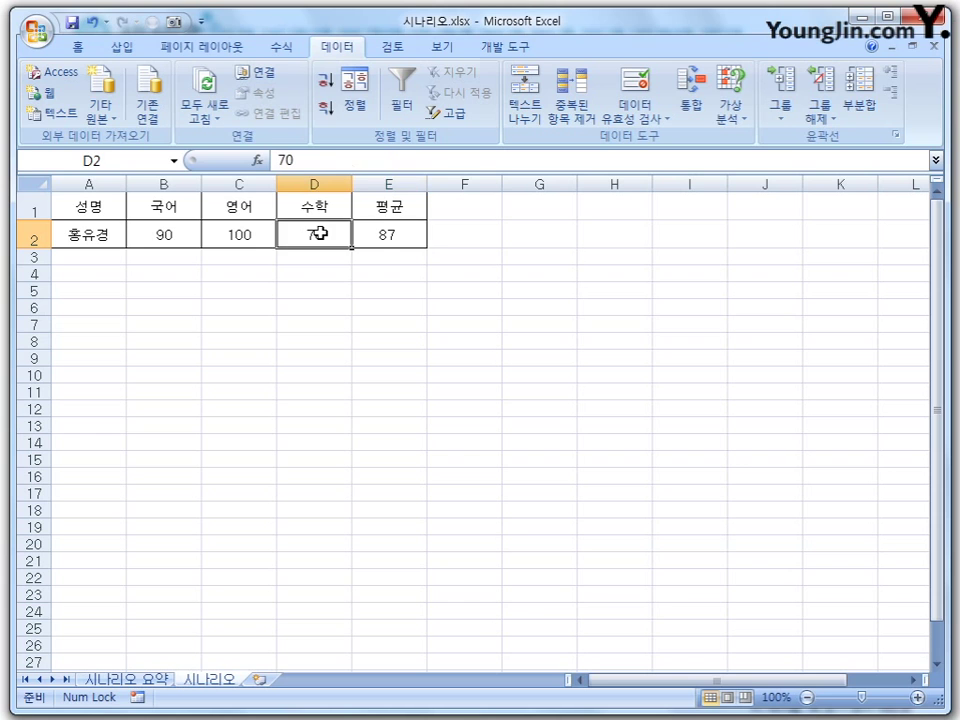
click(400, 231)
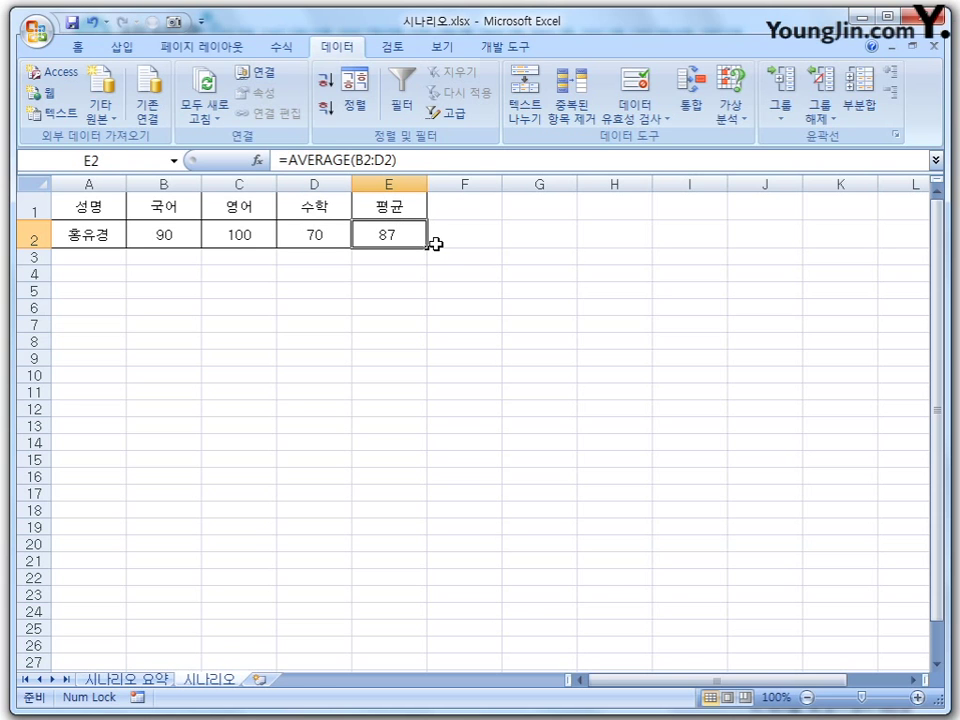
click(340, 235)
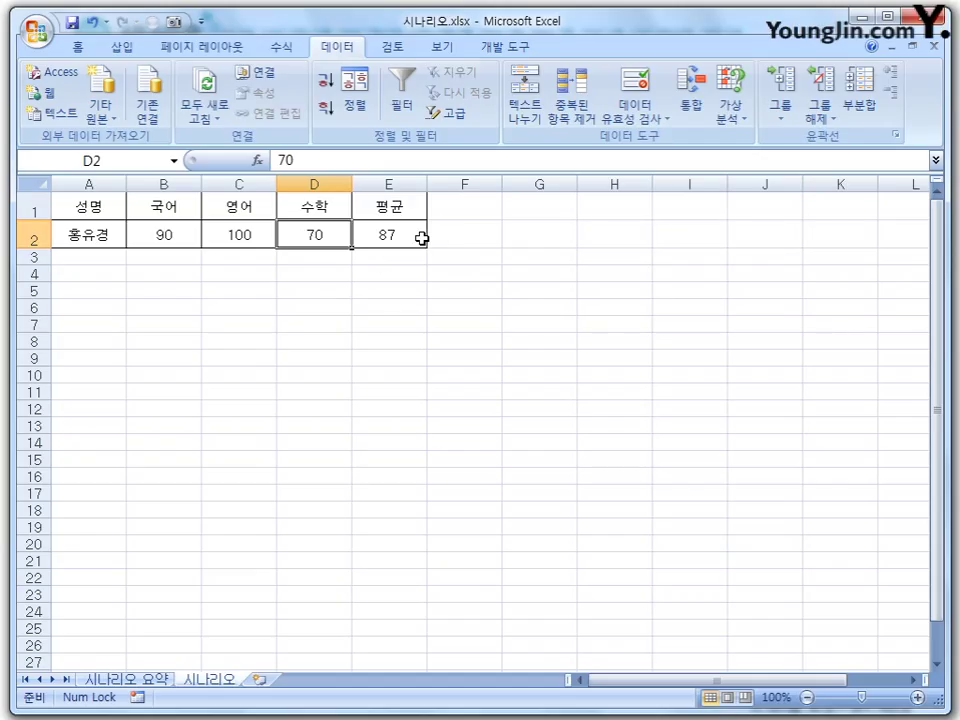
Compare the changing-cell and result-cell values for 현재 값, 수학점수저조 and 수학점수상승 on the 시나리오 요약 sheet, and return to the 시나리오 sheet.
click(128, 680)
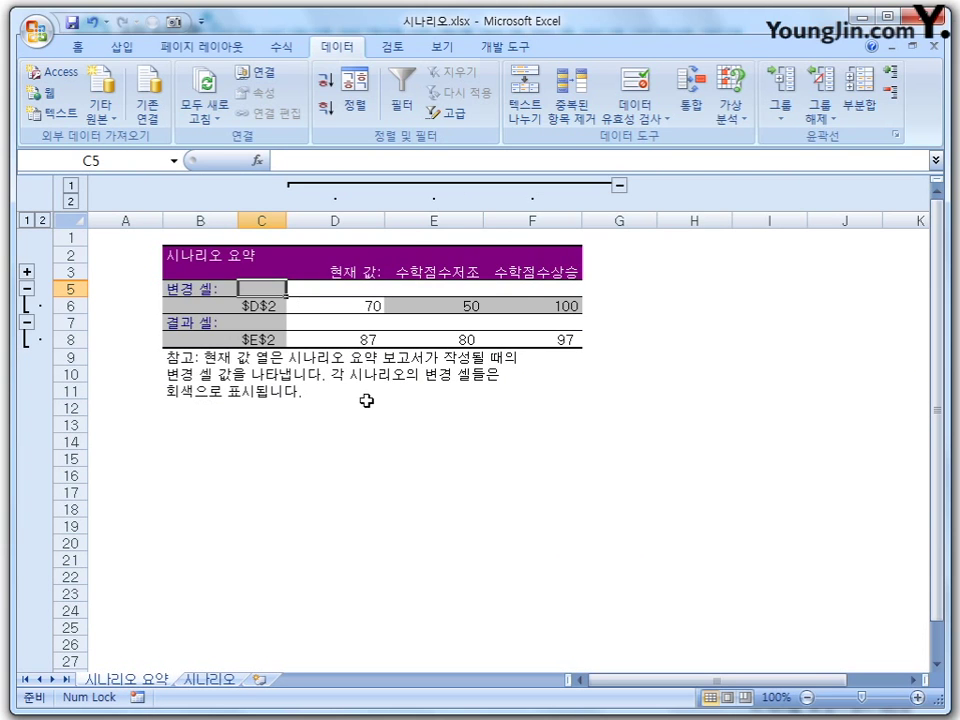
click(364, 306)
click(371, 342)
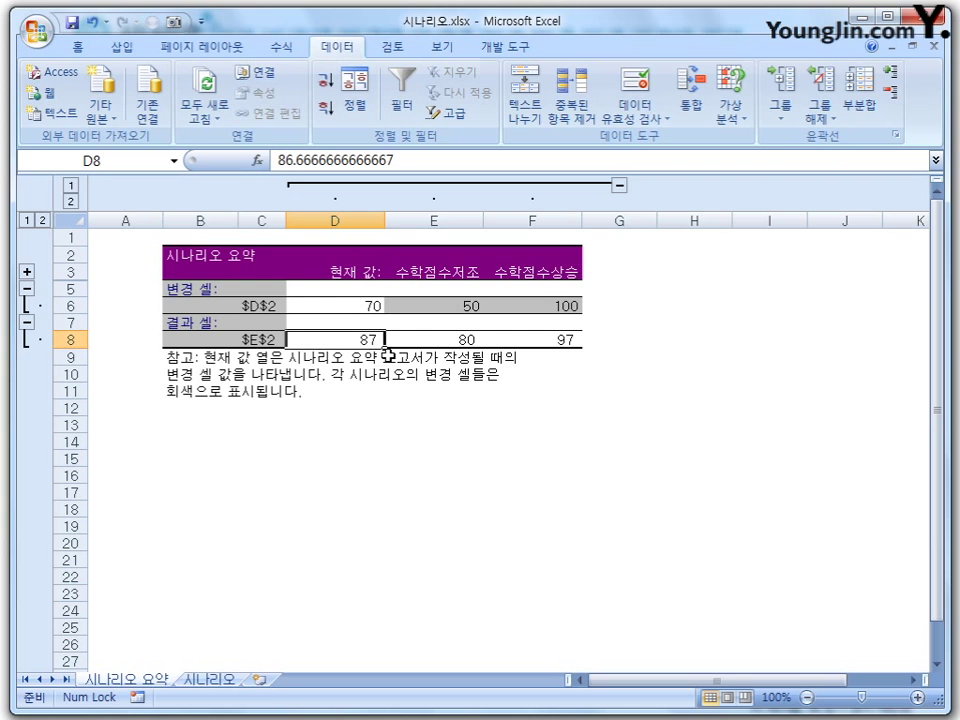
click(457, 305)
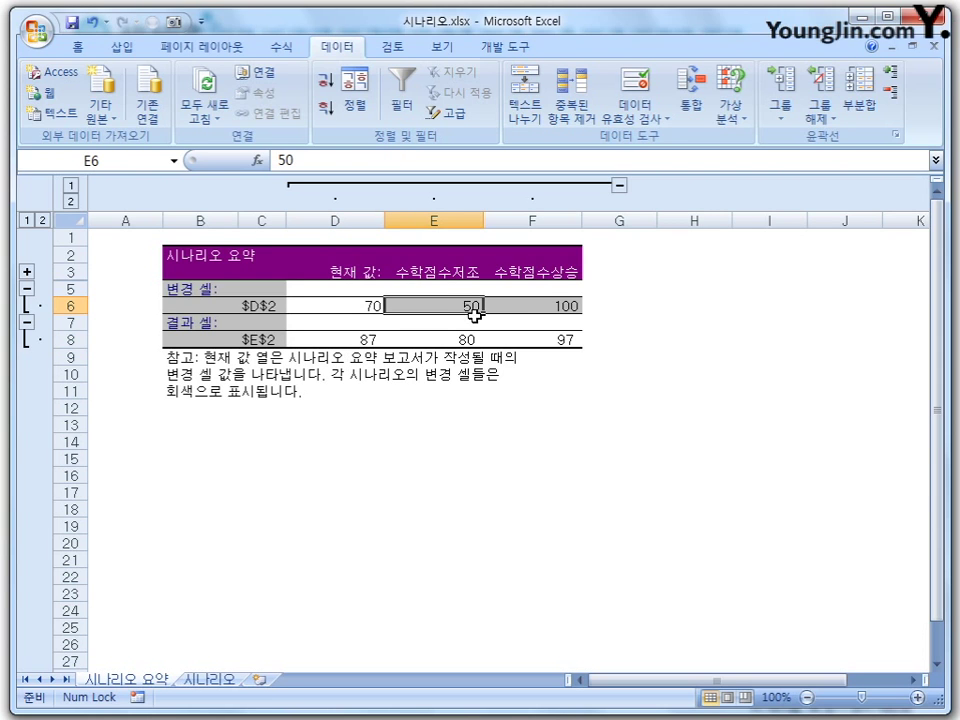
click(468, 339)
click(550, 290)
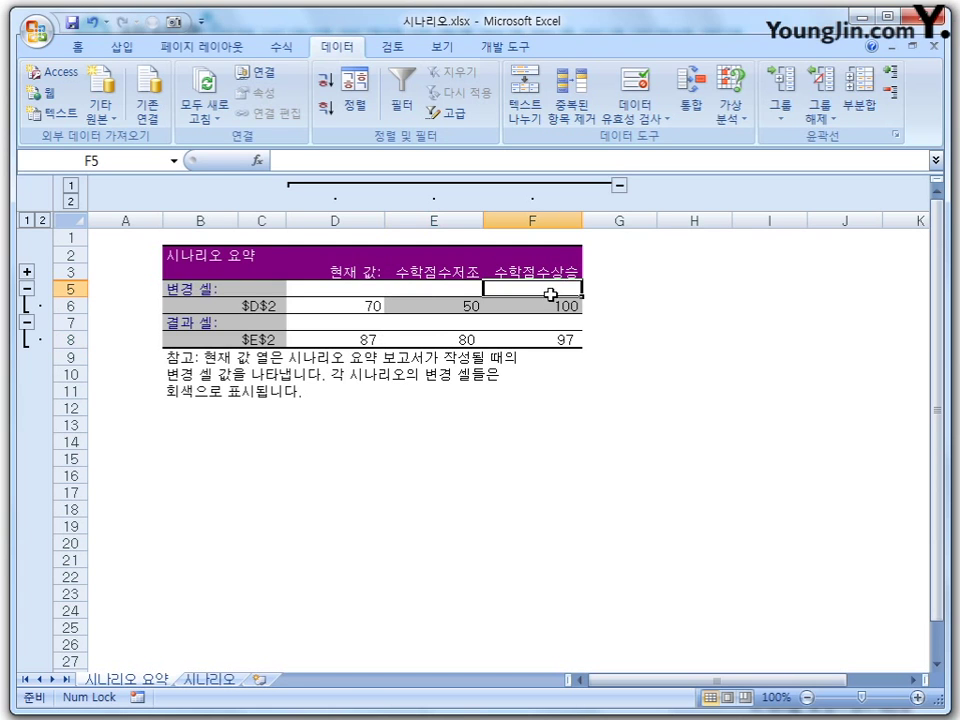
click(561, 310)
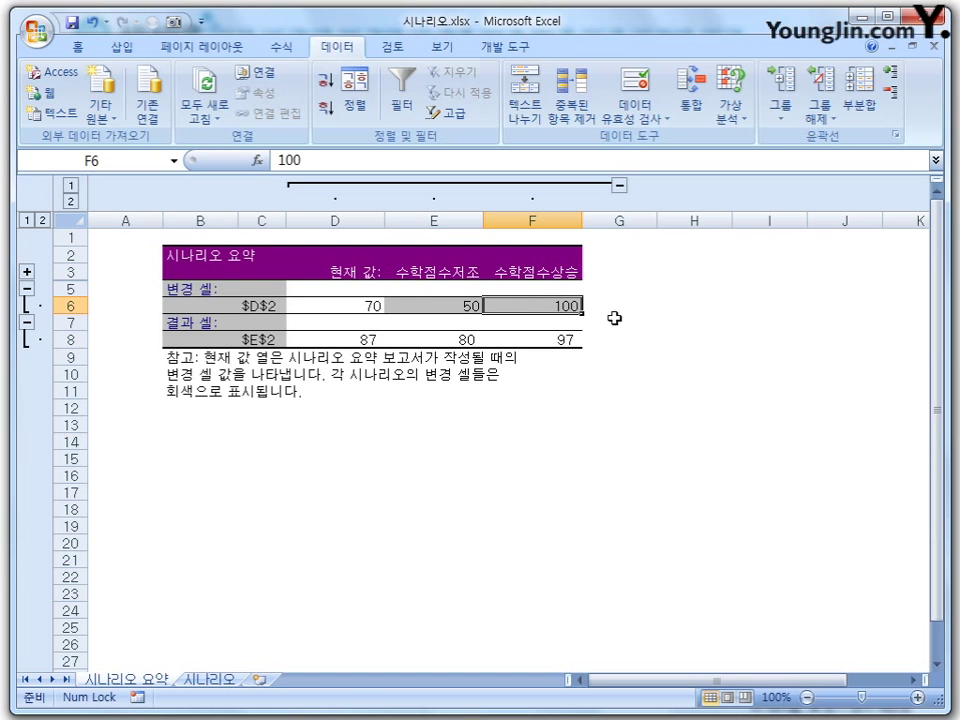
click(563, 341)
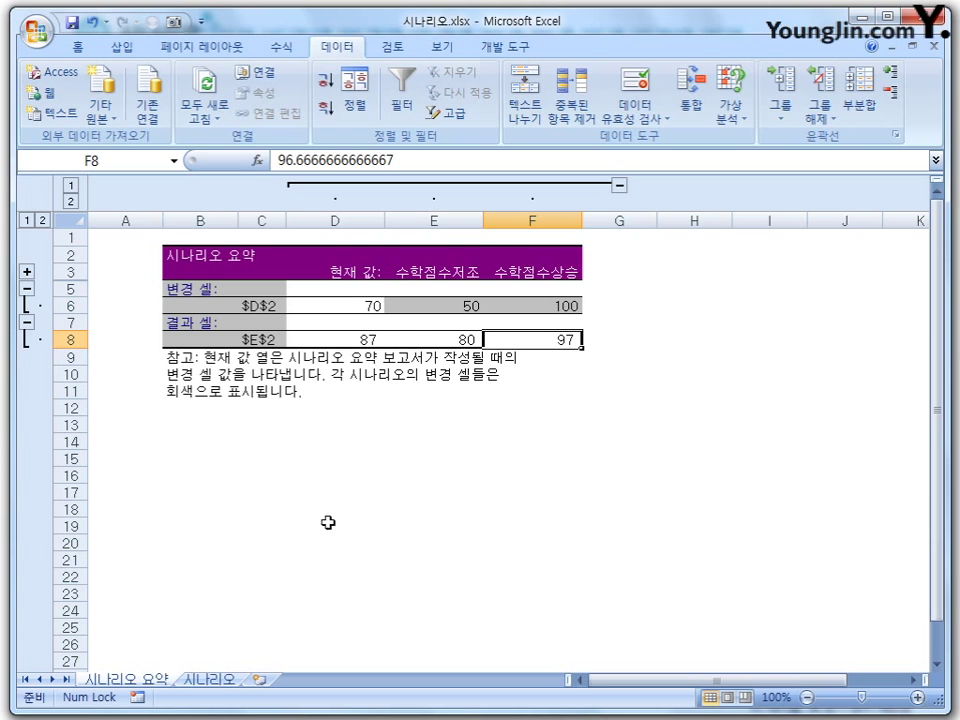
click(210, 680)
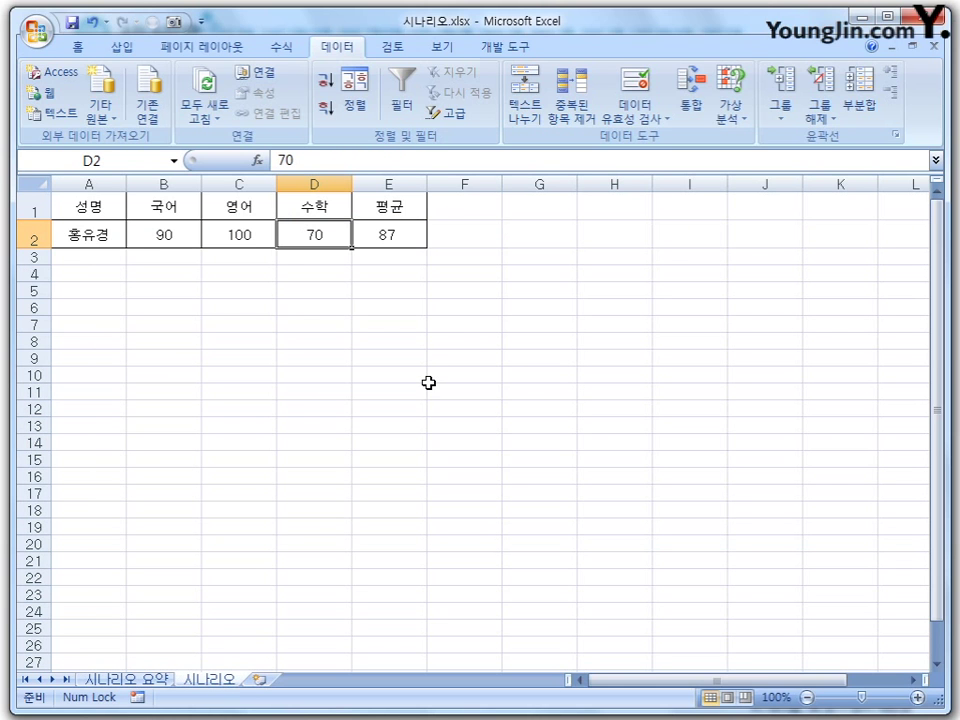
Delete the existing scenarios 수학저조 and 수학상승 for D2 from the Scenario Manager.
click(405, 239)
key(Left)
click(741, 122)
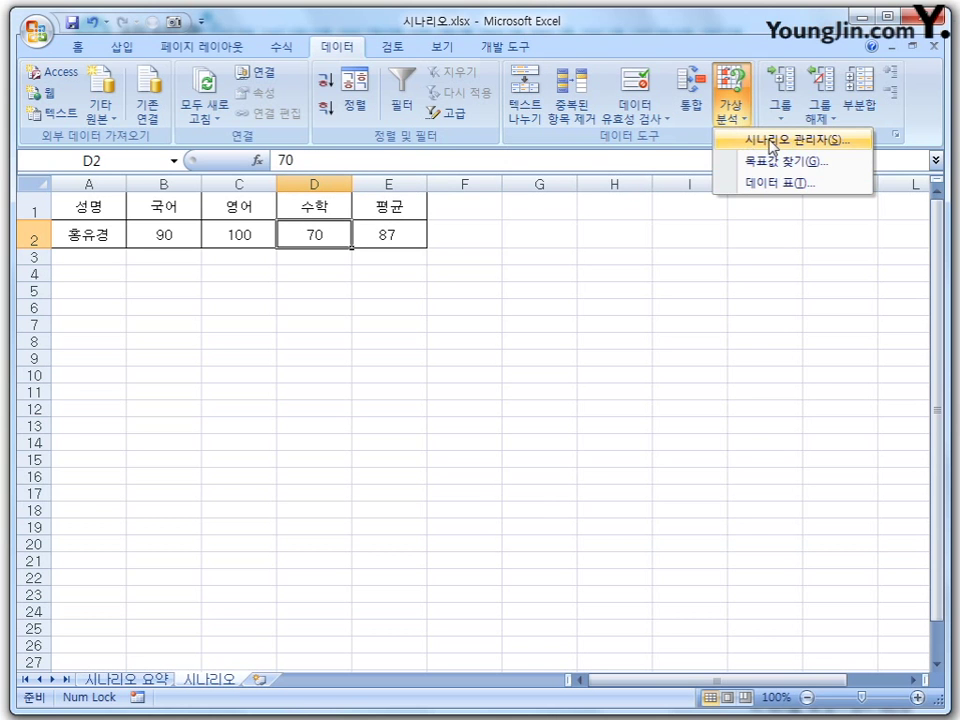
click(771, 140)
drag(465, 160, 486, 286)
click(367, 321)
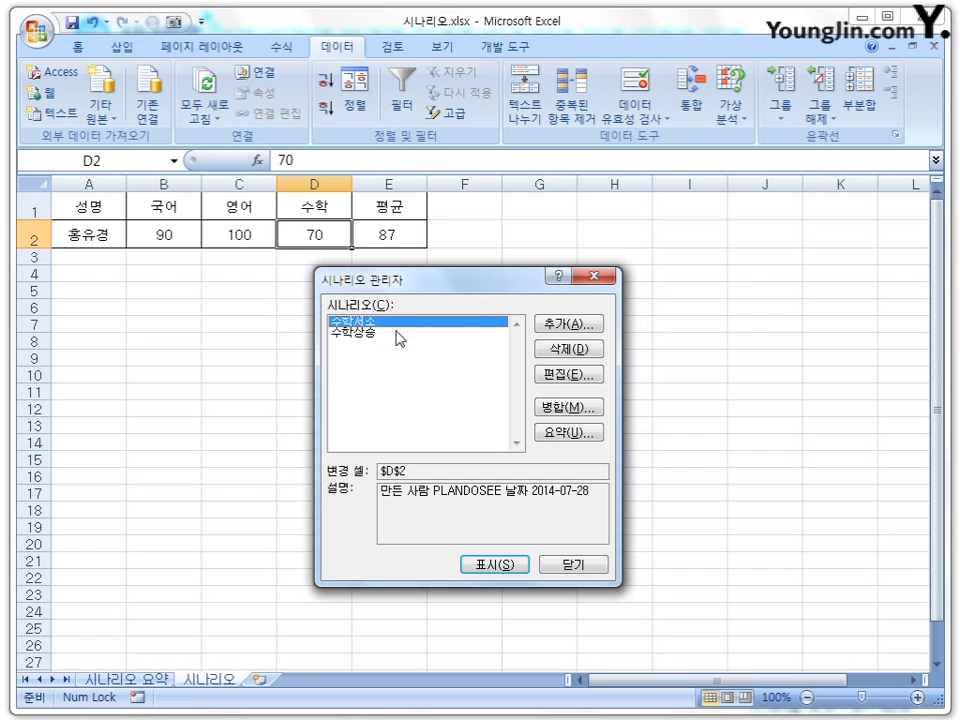
click(584, 349)
click(580, 350)
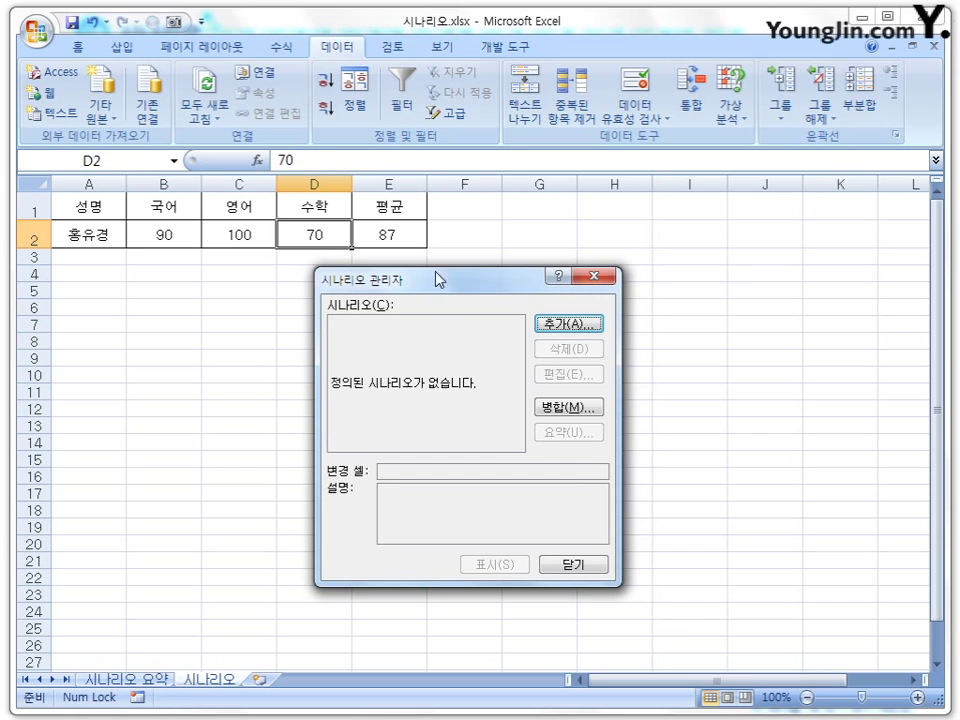
Add a scenario named 저조 with changing cell D2 set to 50.
click(570, 324)
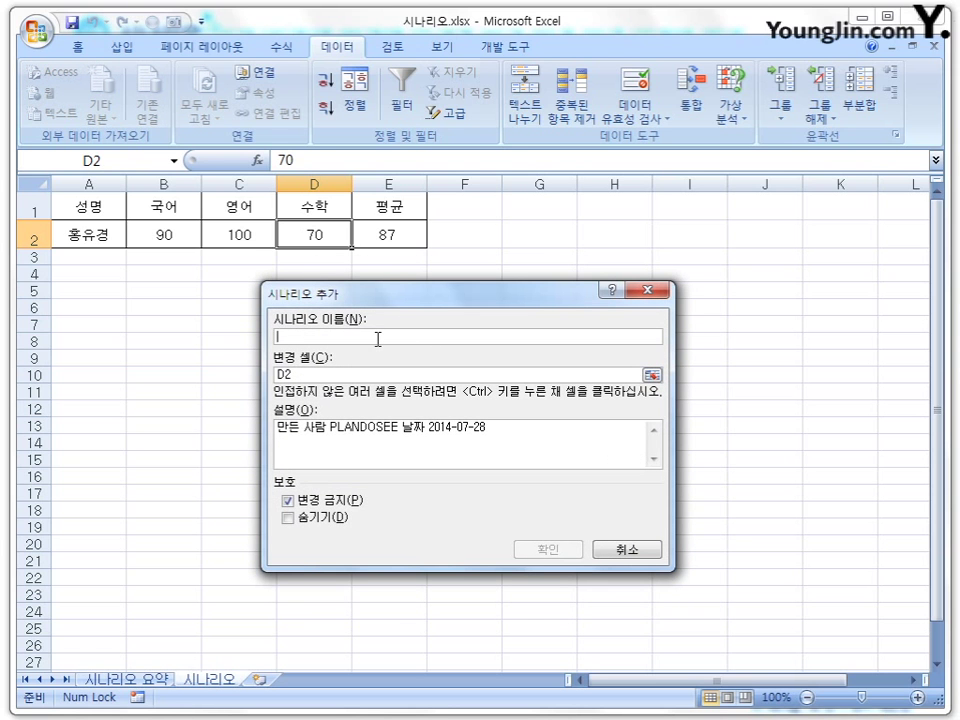
text(수)
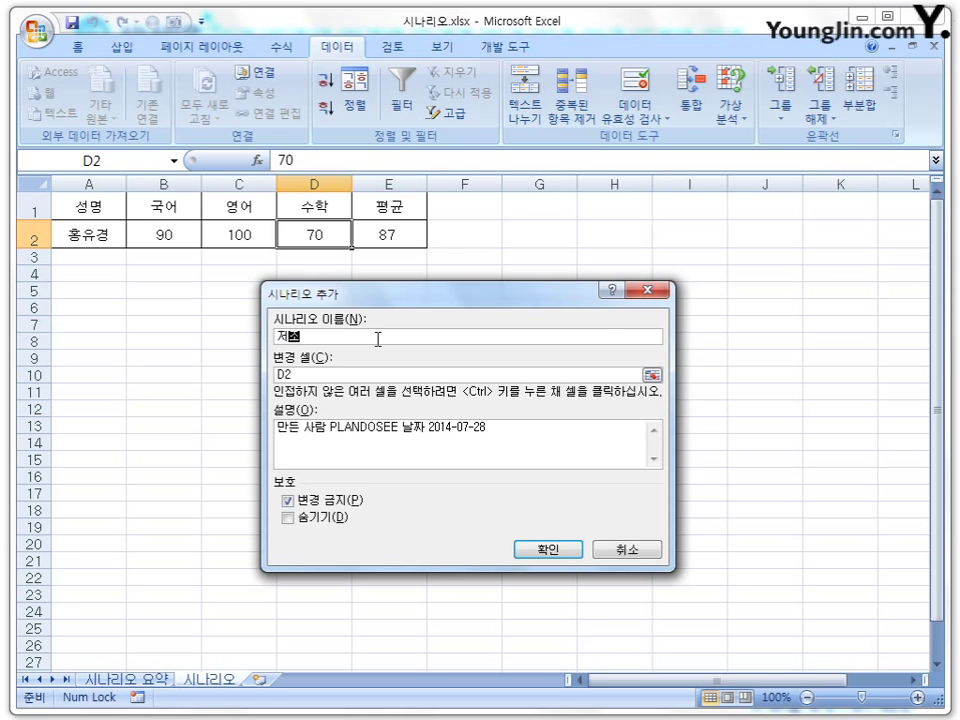
click(556, 550)
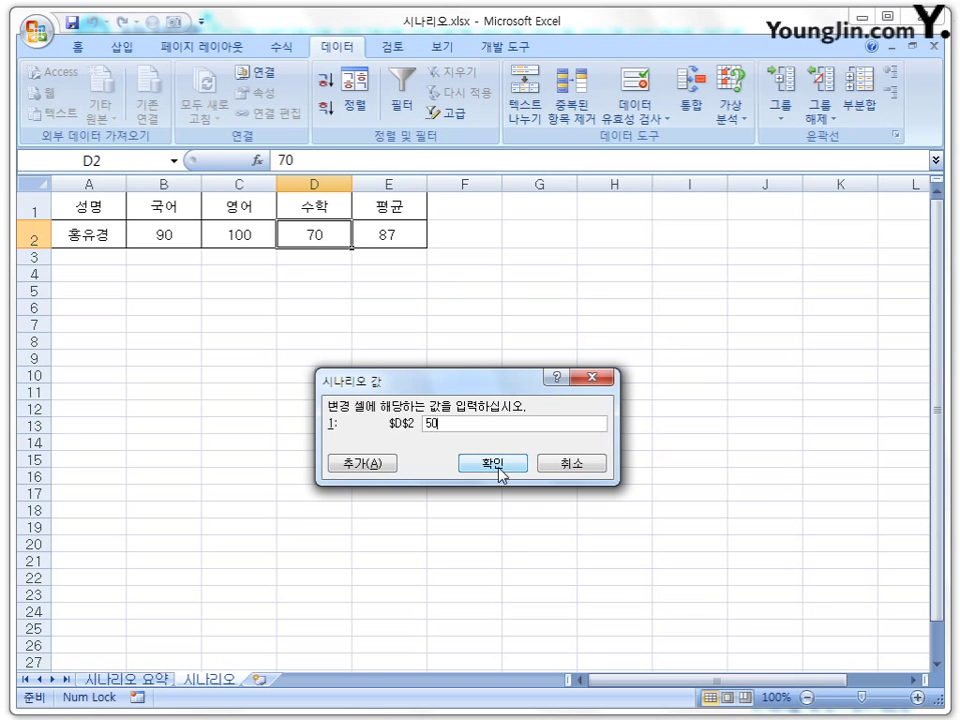
click(495, 465)
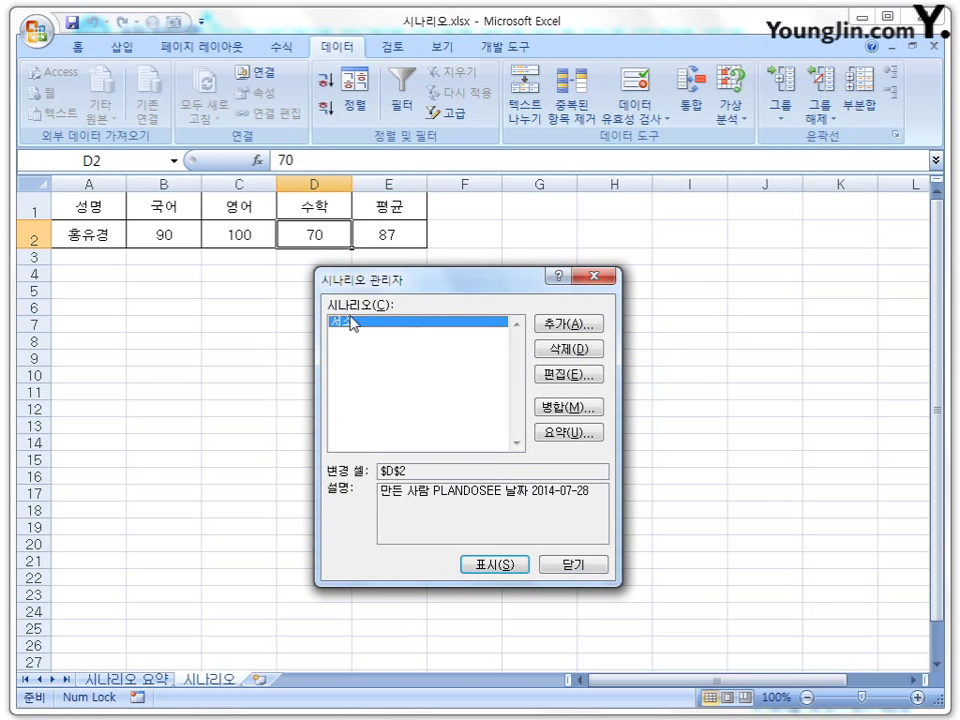
Add a scenario named 상승 with changing cell D2 set to 100.
click(581, 329)
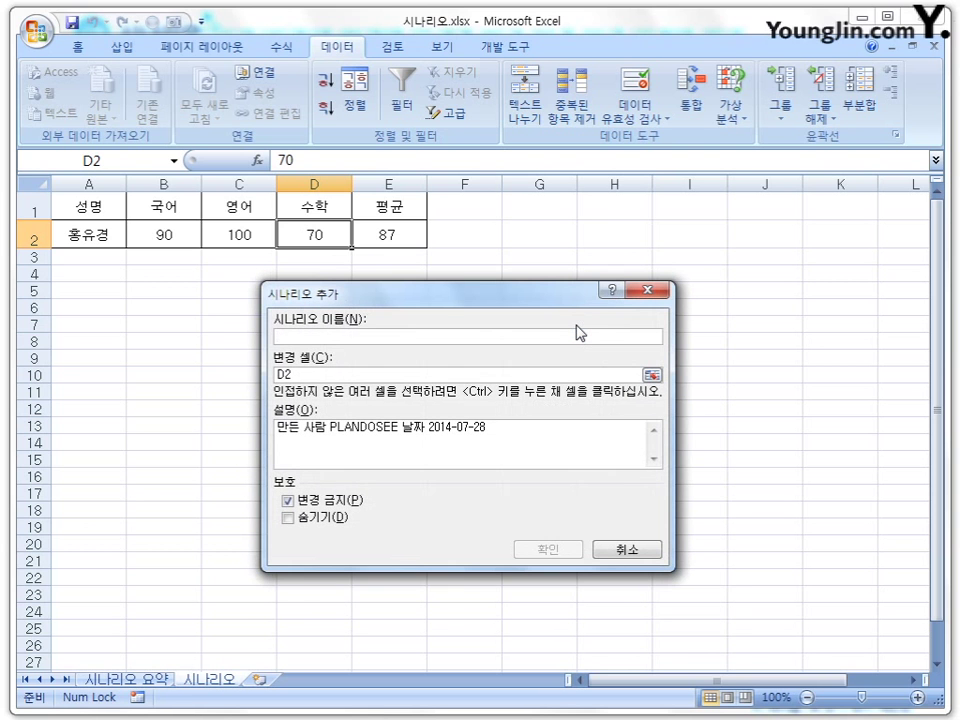
text(쌈)
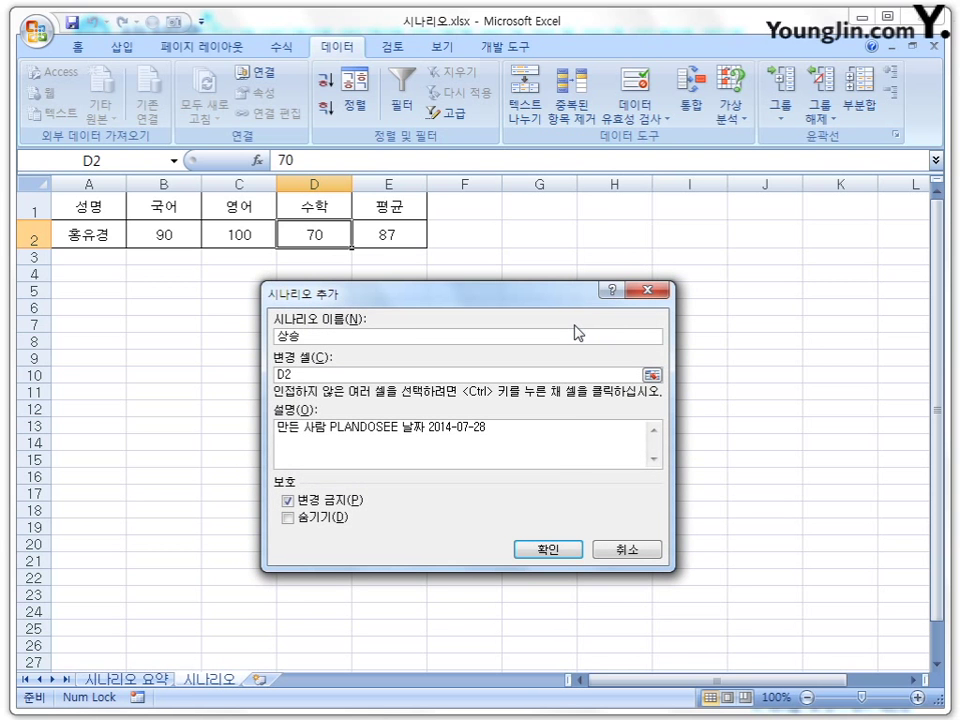
click(570, 548)
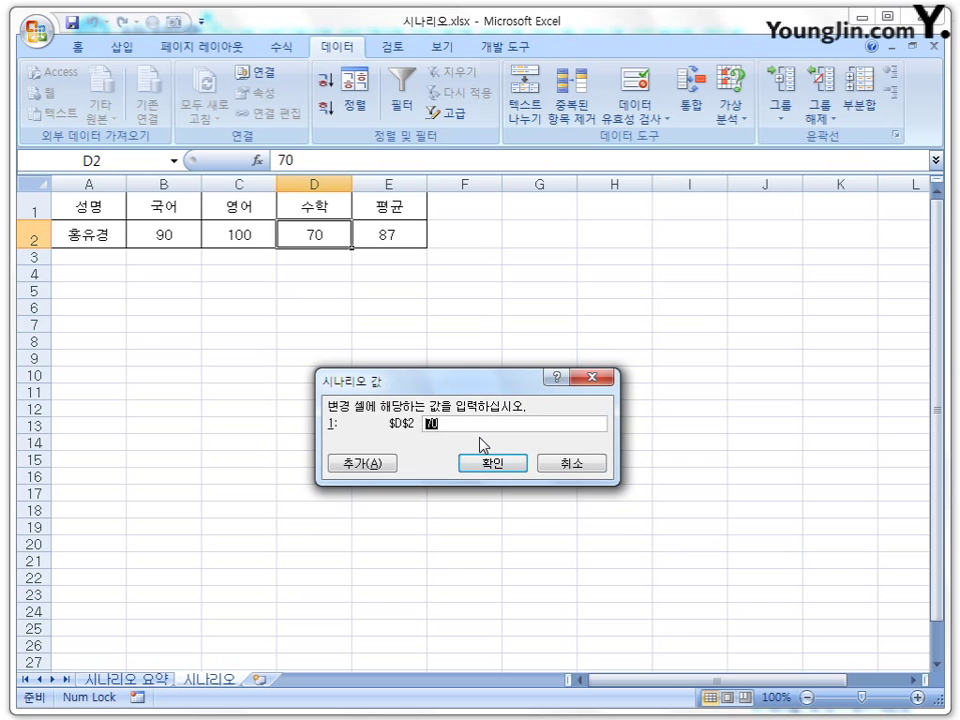
text(100)
click(490, 465)
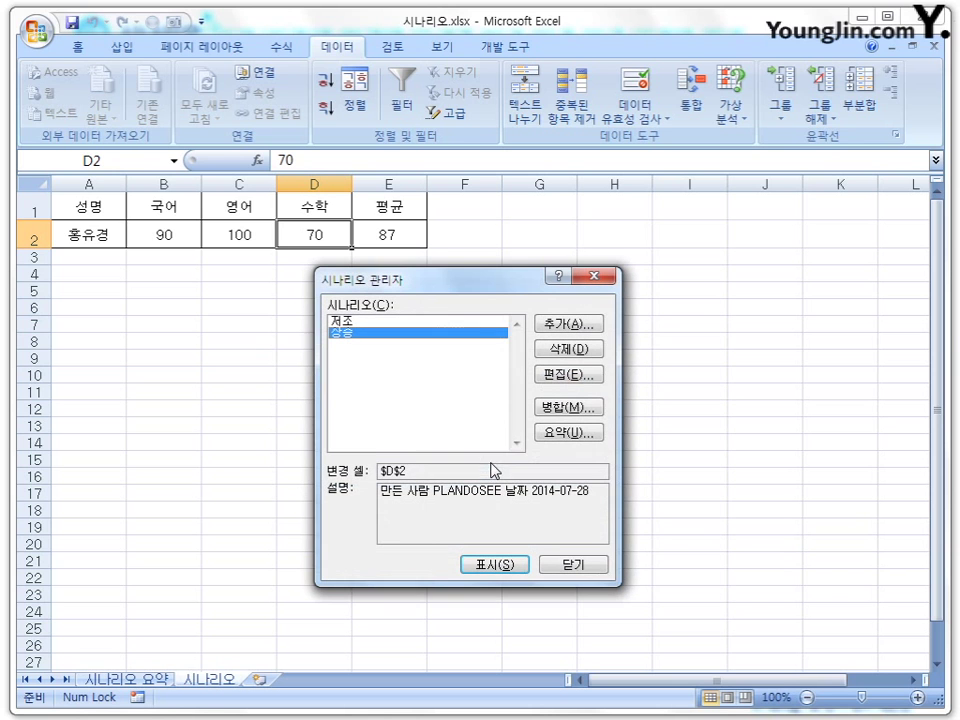
Create a scenario summary report of 저조 and 상승 with E2 as the result cell.
click(368, 321)
click(380, 333)
click(573, 434)
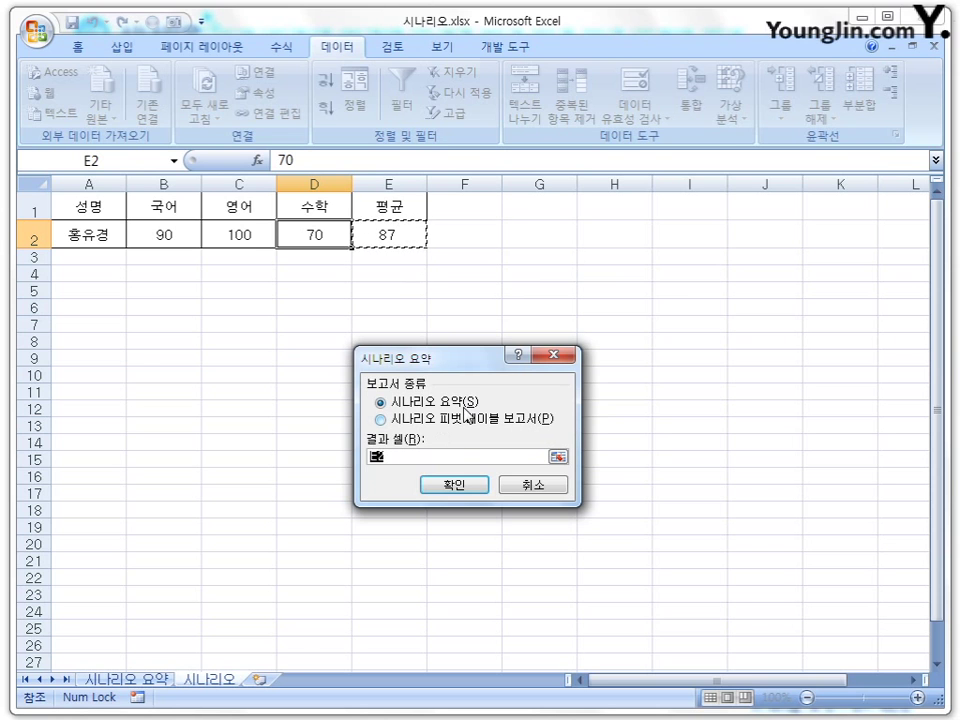
click(468, 487)
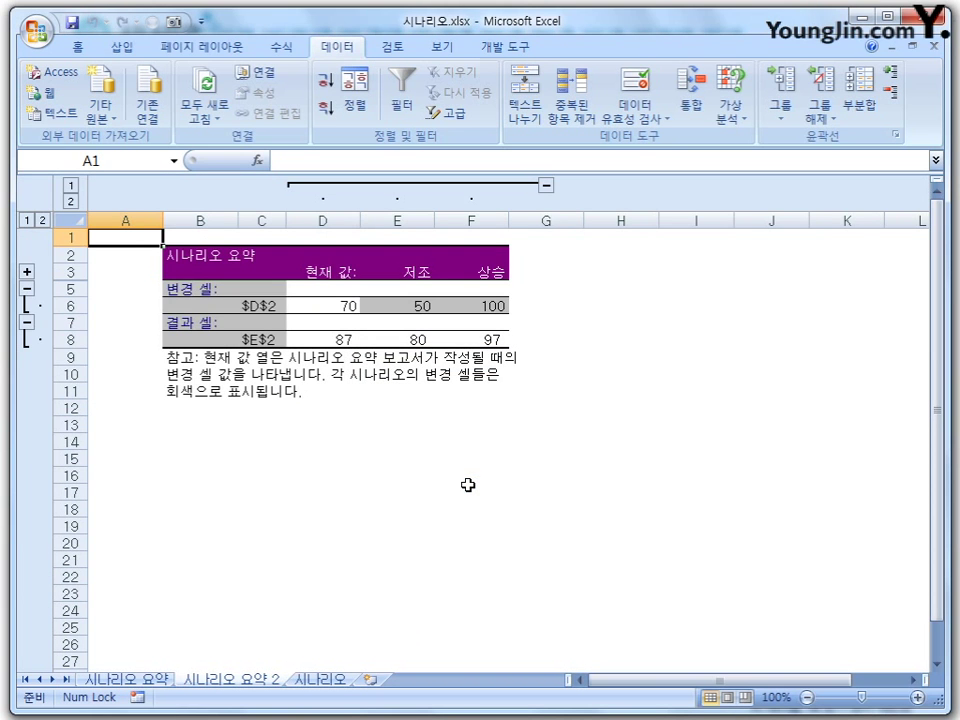
Compare the changing-cell and result-cell values for 현재 값, 저조 and 상승 on the 시나리오 요약 2 sheet, and return to the scenario help article.
click(155, 683)
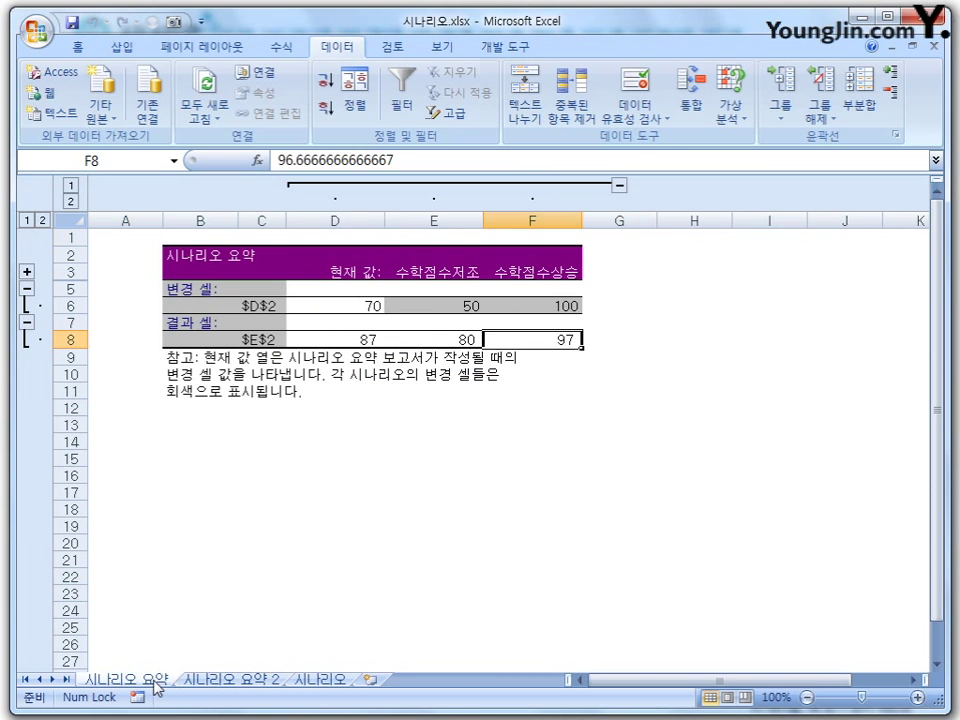
click(232, 683)
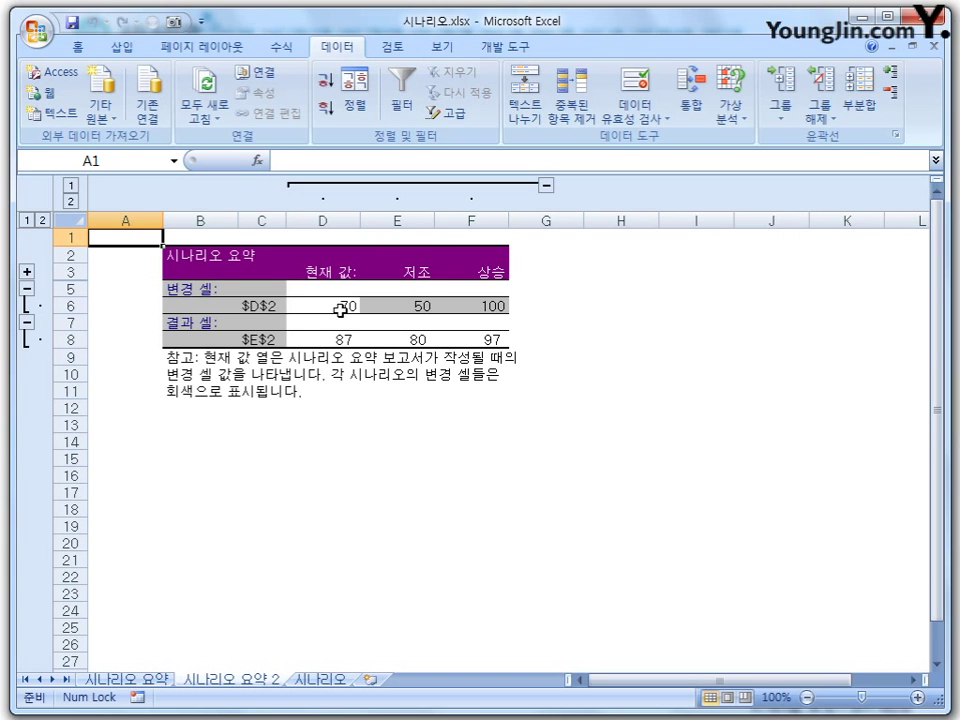
click(424, 305)
click(494, 305)
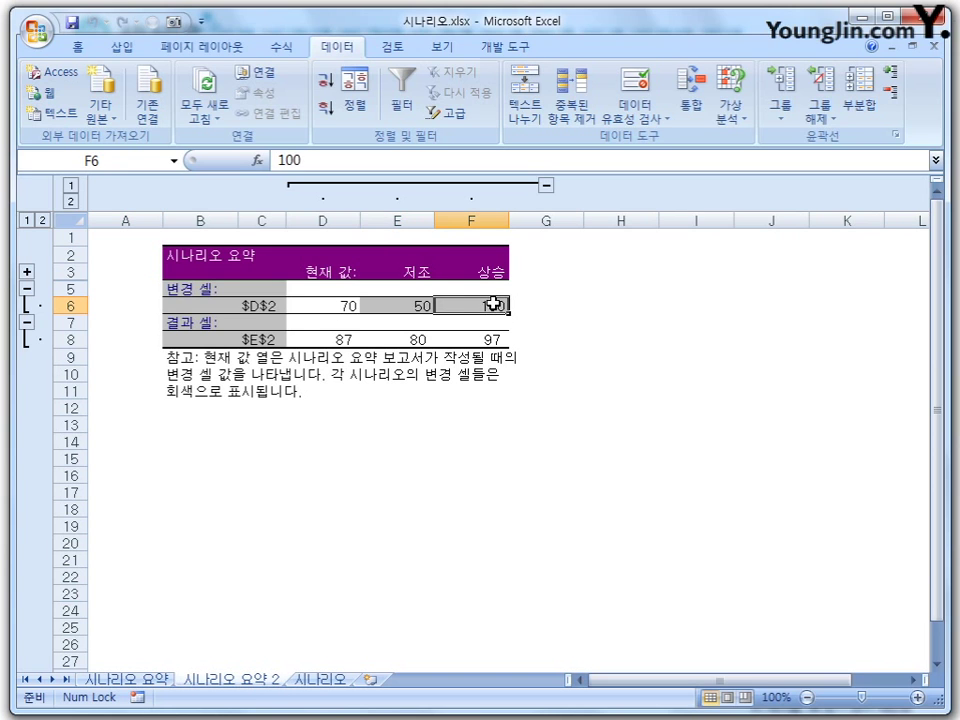
click(346, 340)
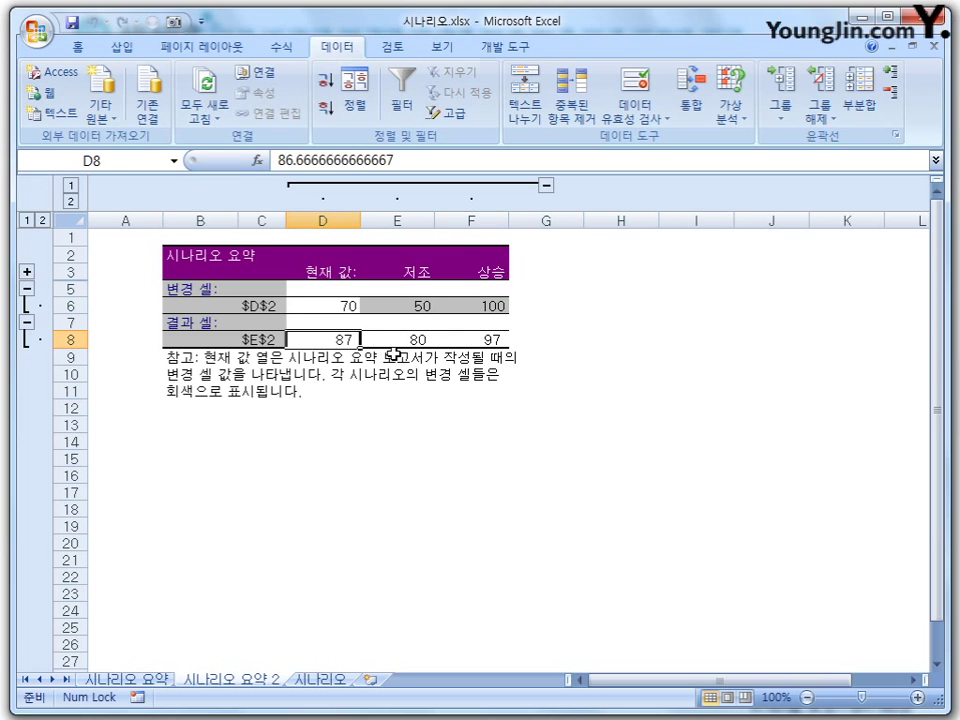
click(422, 338)
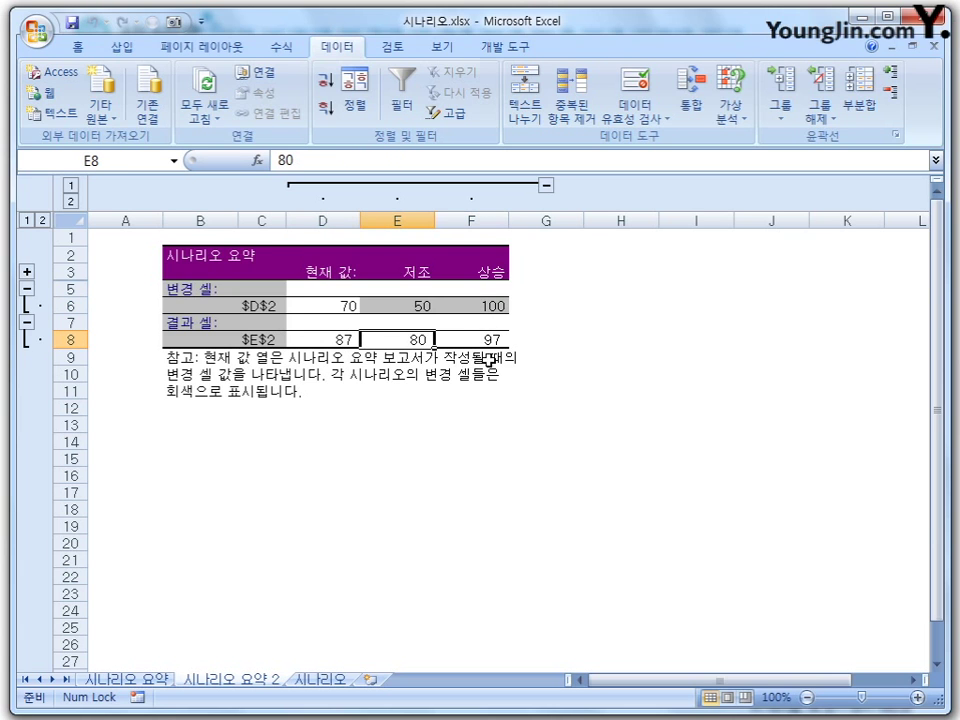
click(478, 340)
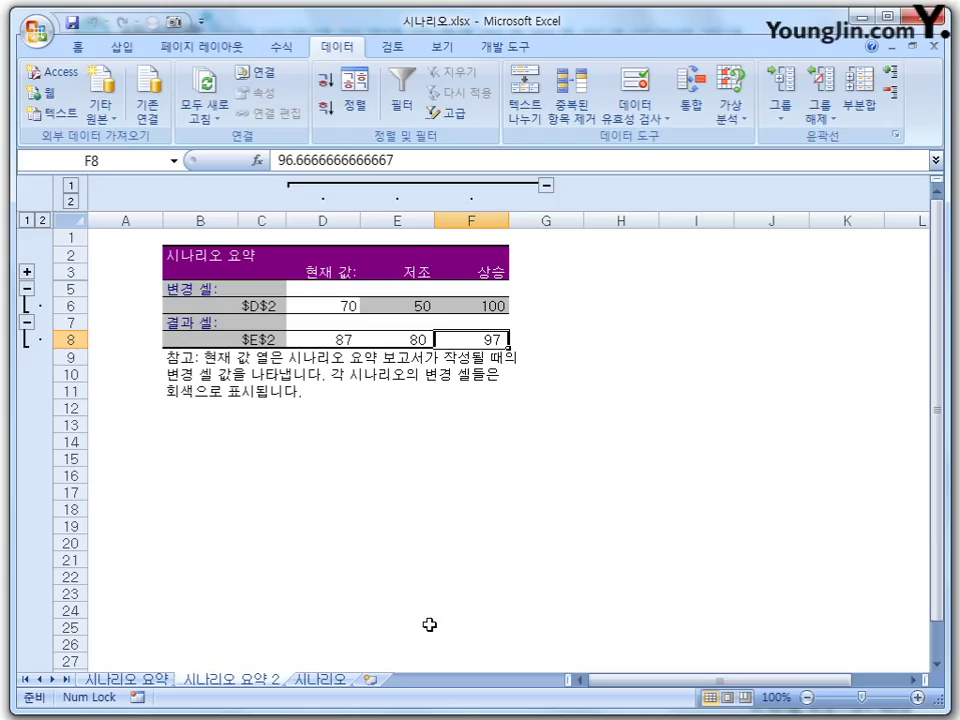
mouse_move(384, 719)
click(647, 712)
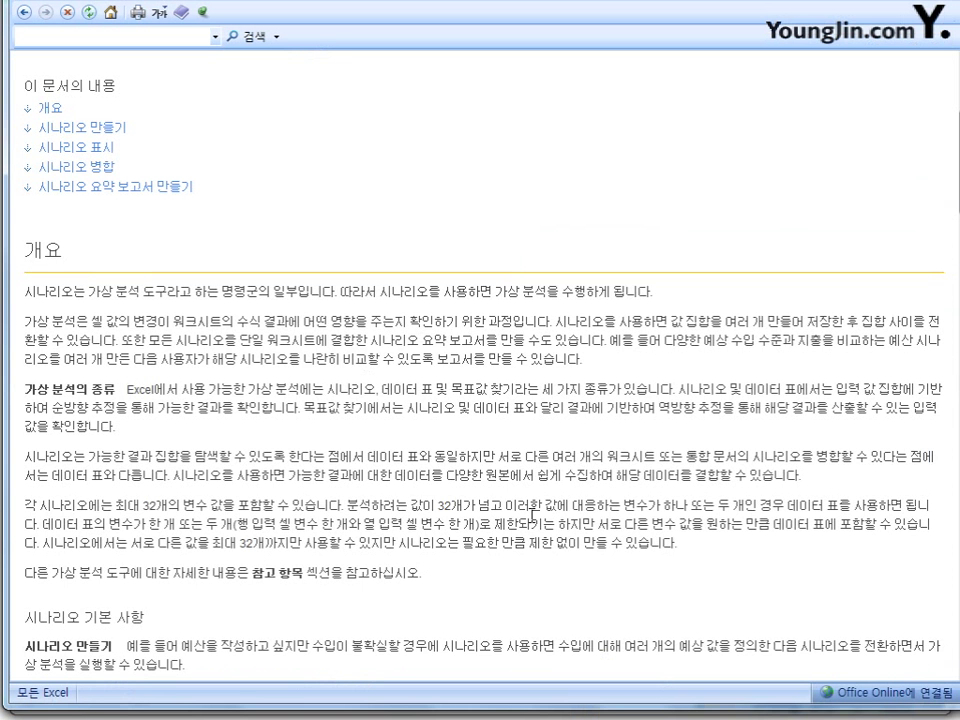